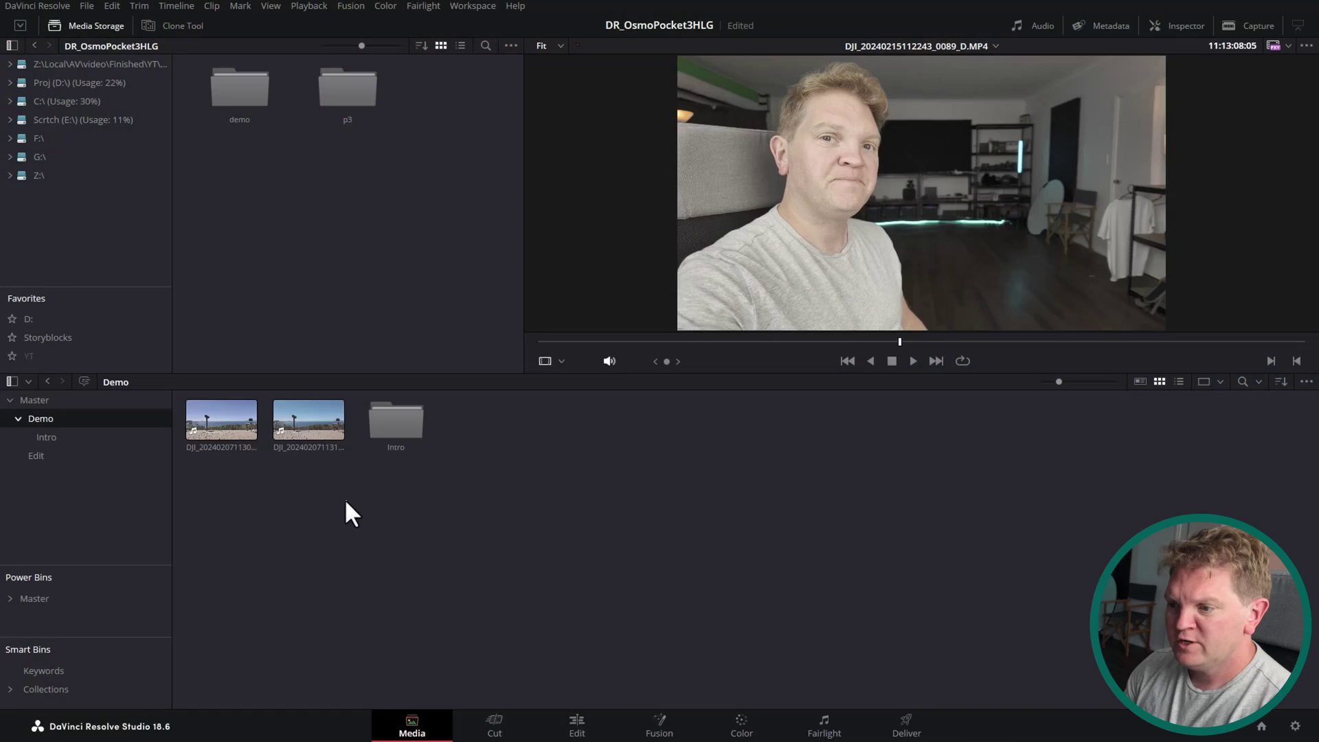
Drag a selection box over the two DJI clips in the Demo bin
drag(345, 499, 205, 413)
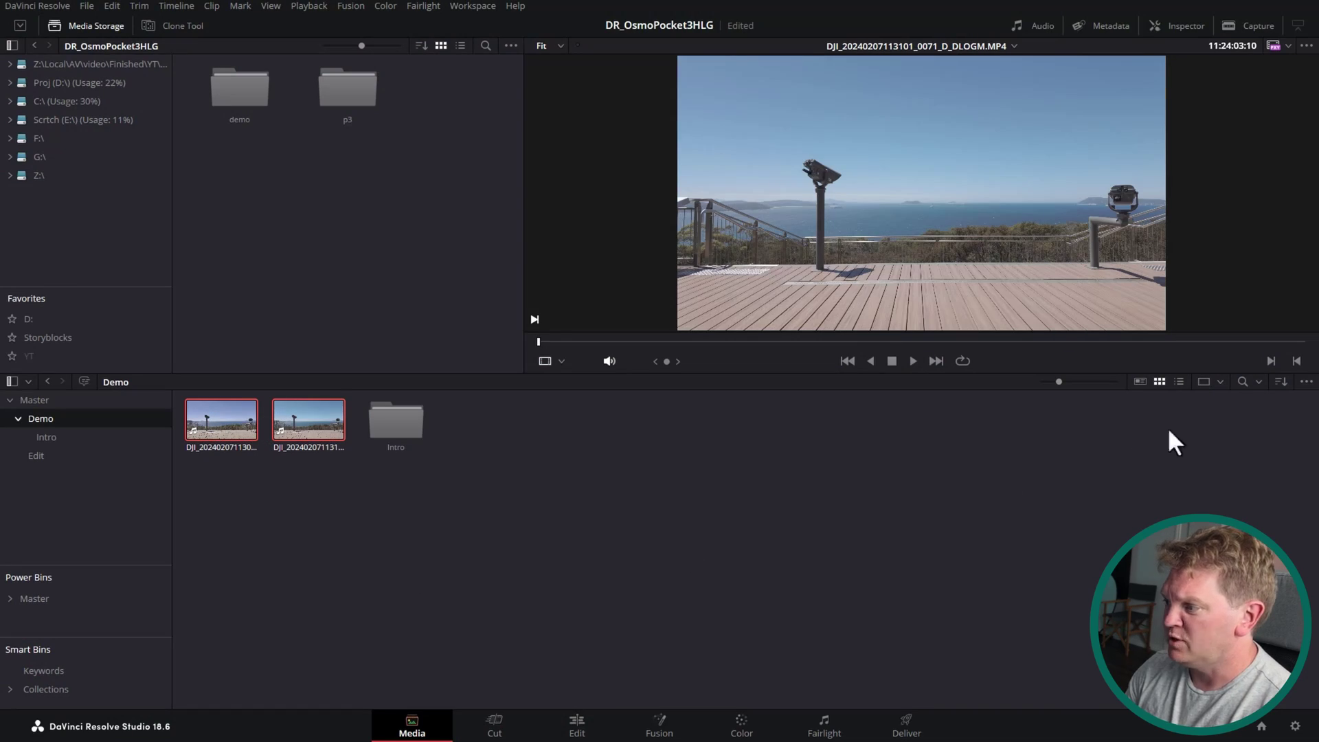
Switch the Demo bin to List view and add the Input Color Space column
click(1179, 382)
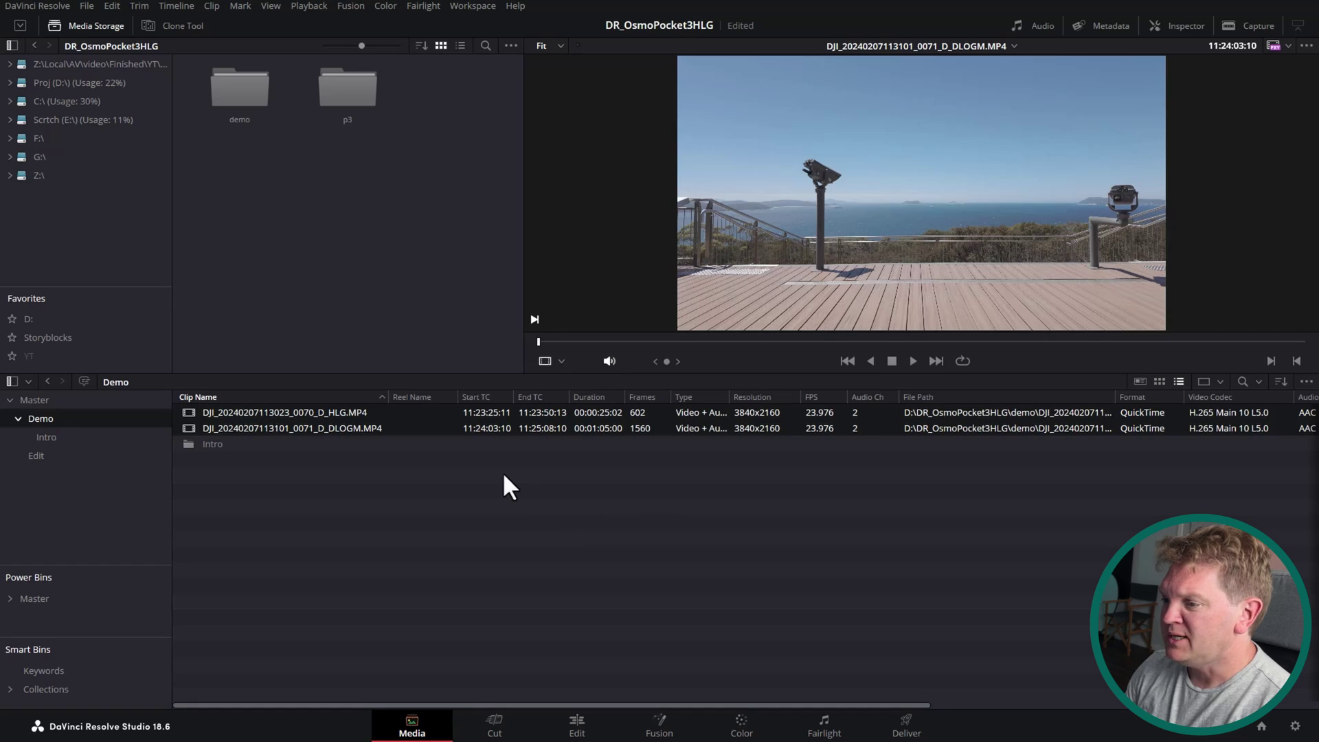
right_click(414, 394)
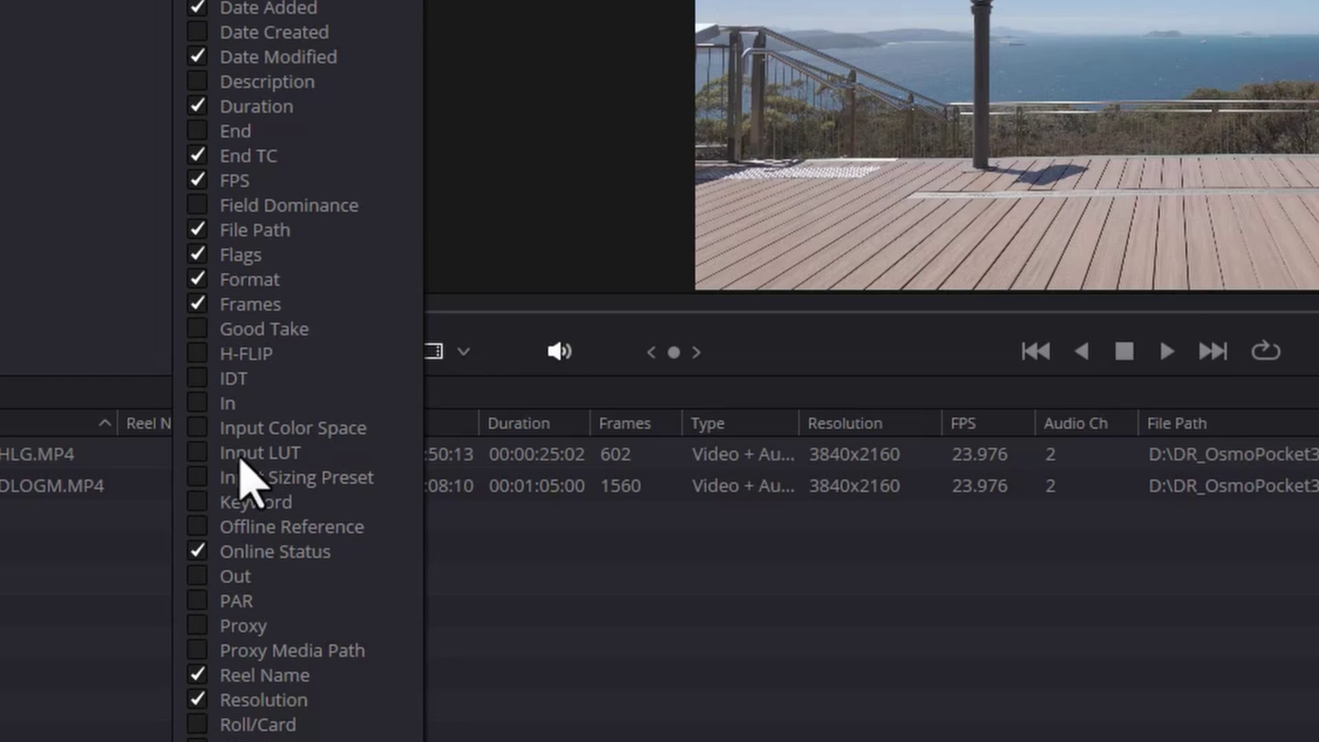
click(200, 437)
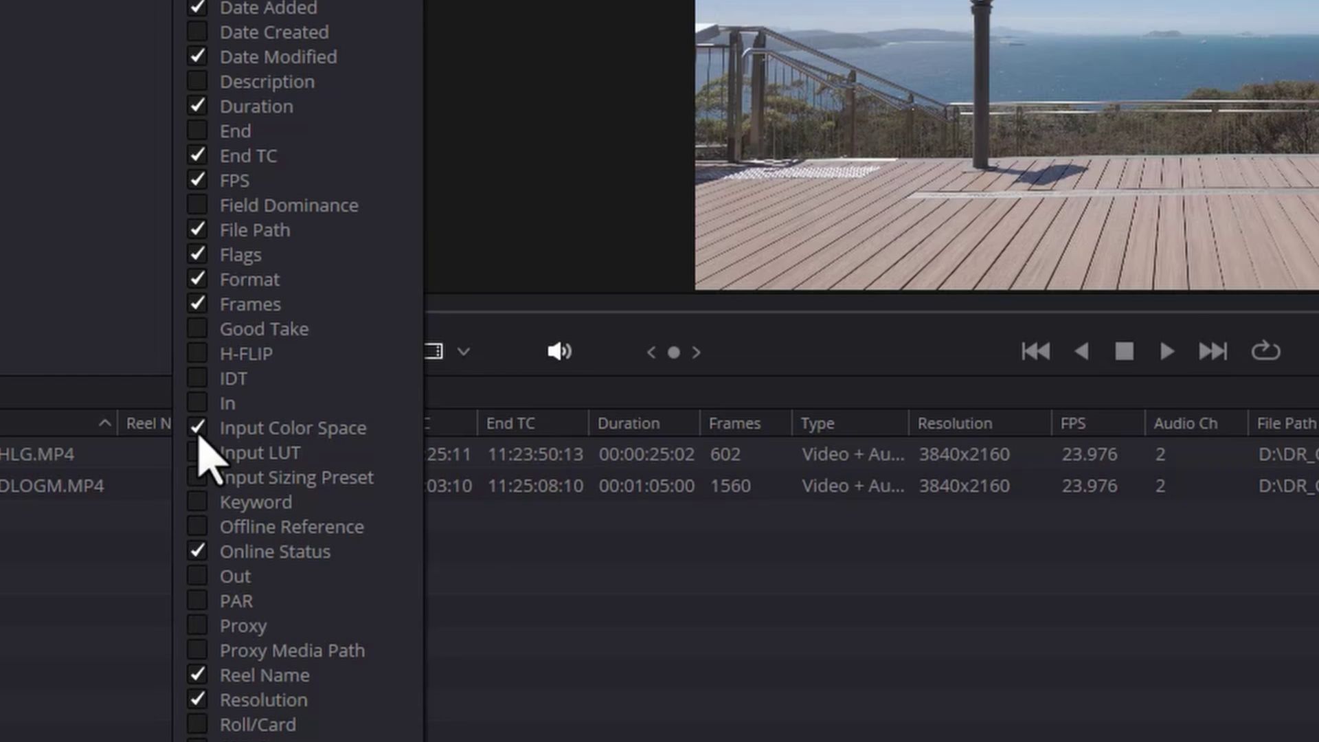
click(690, 693)
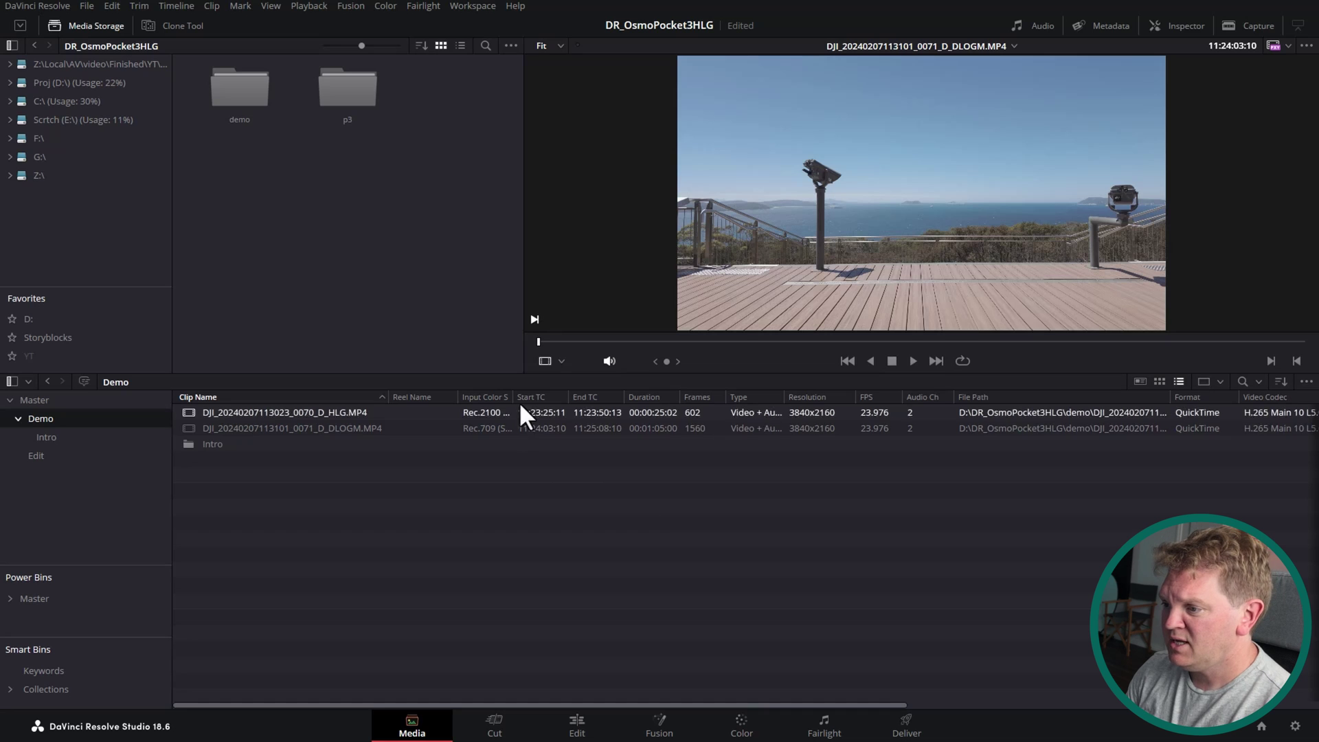
Widen and sort by Input Color Space, move it before Reel Name, and compare the HLG and D-Log M clips
drag(514, 396, 589, 396)
click(523, 397)
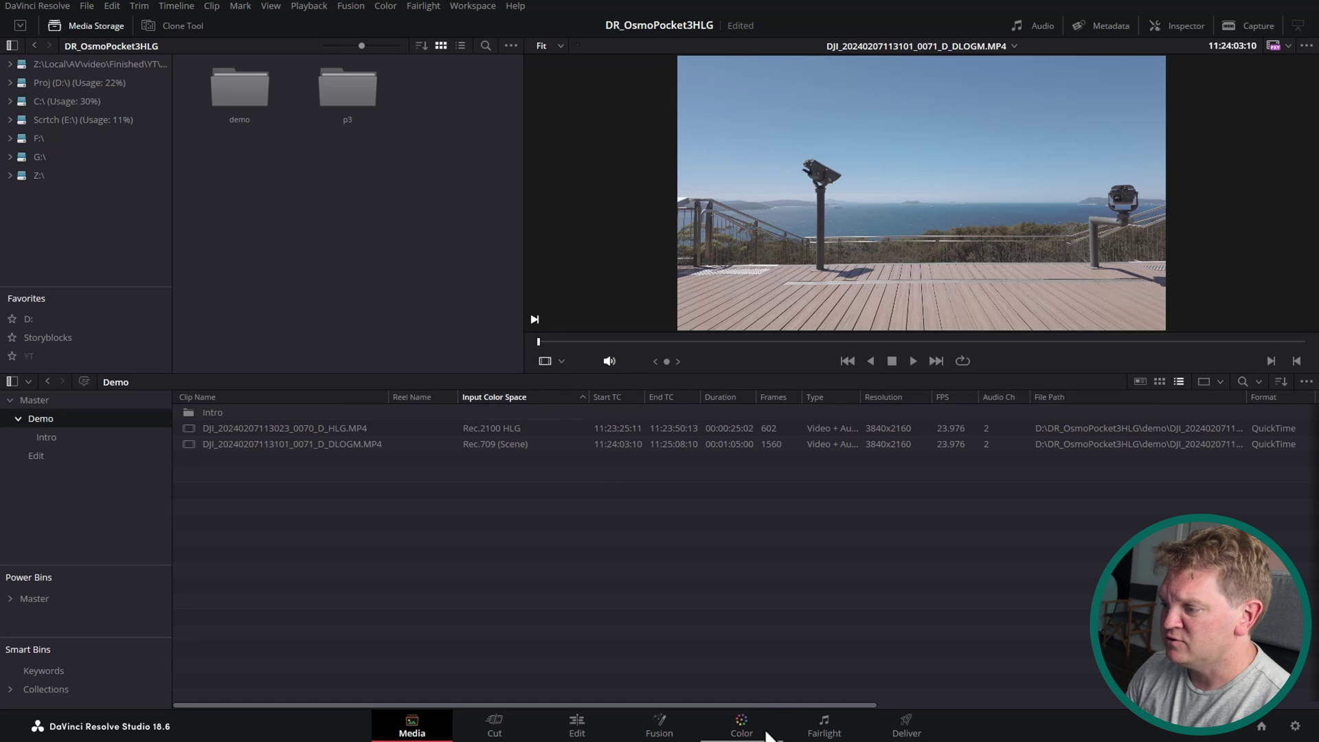
drag(766, 705, 566, 701)
drag(495, 397, 408, 397)
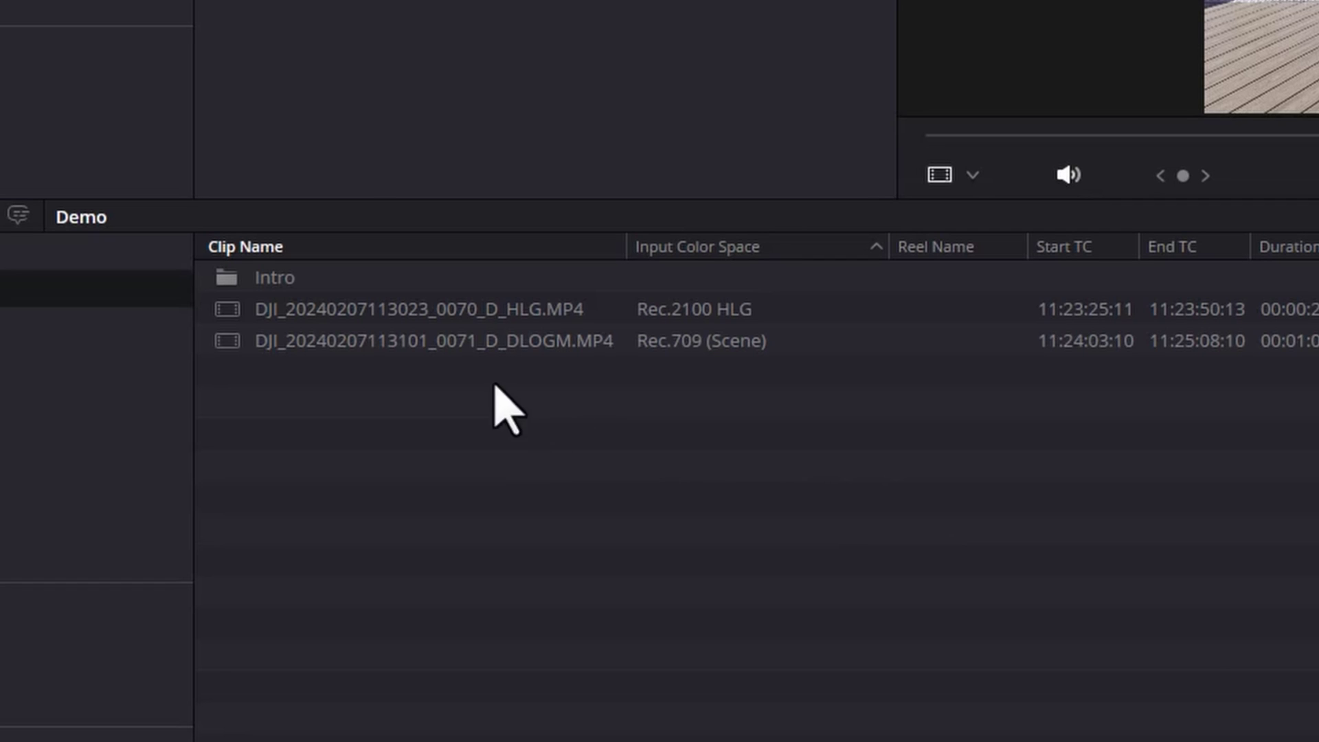
click(378, 318)
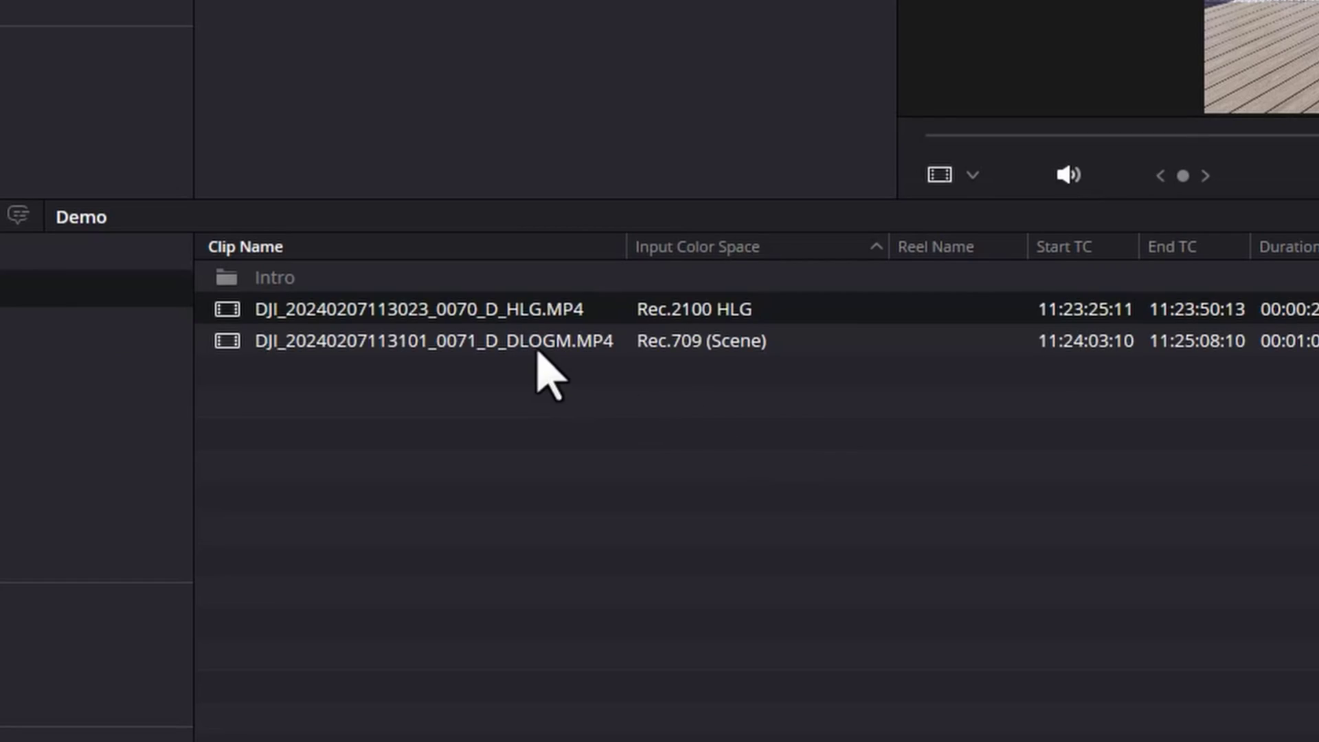
click(537, 348)
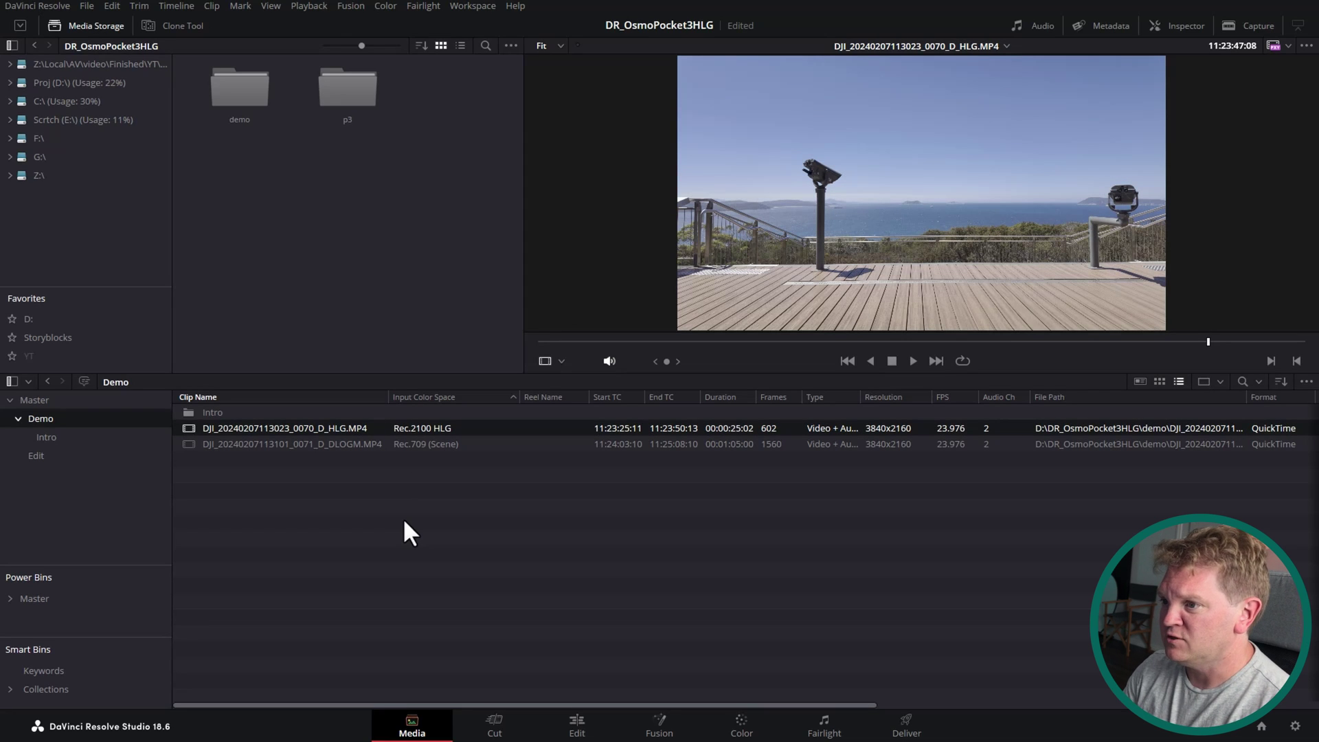
Review the Color Management page of Project Settings and cancel without changes
click(88, 6)
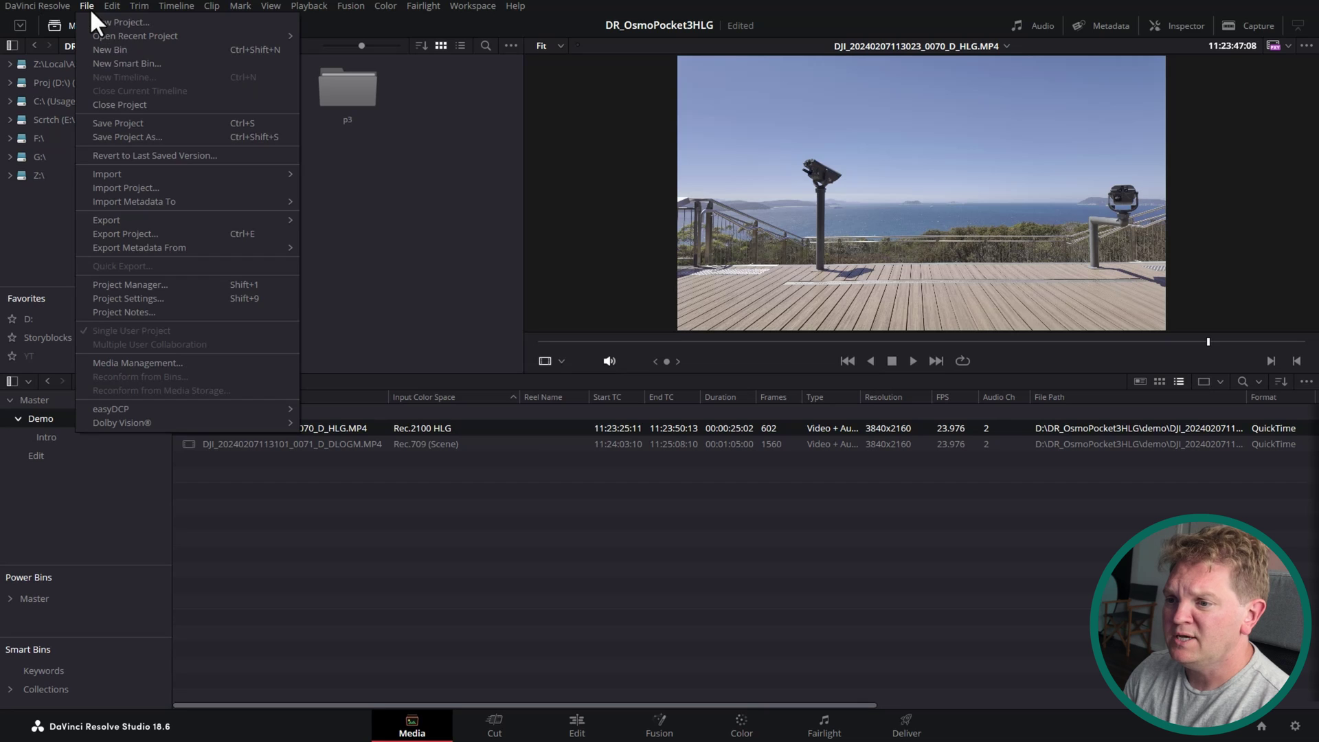
click(241, 300)
click(385, 167)
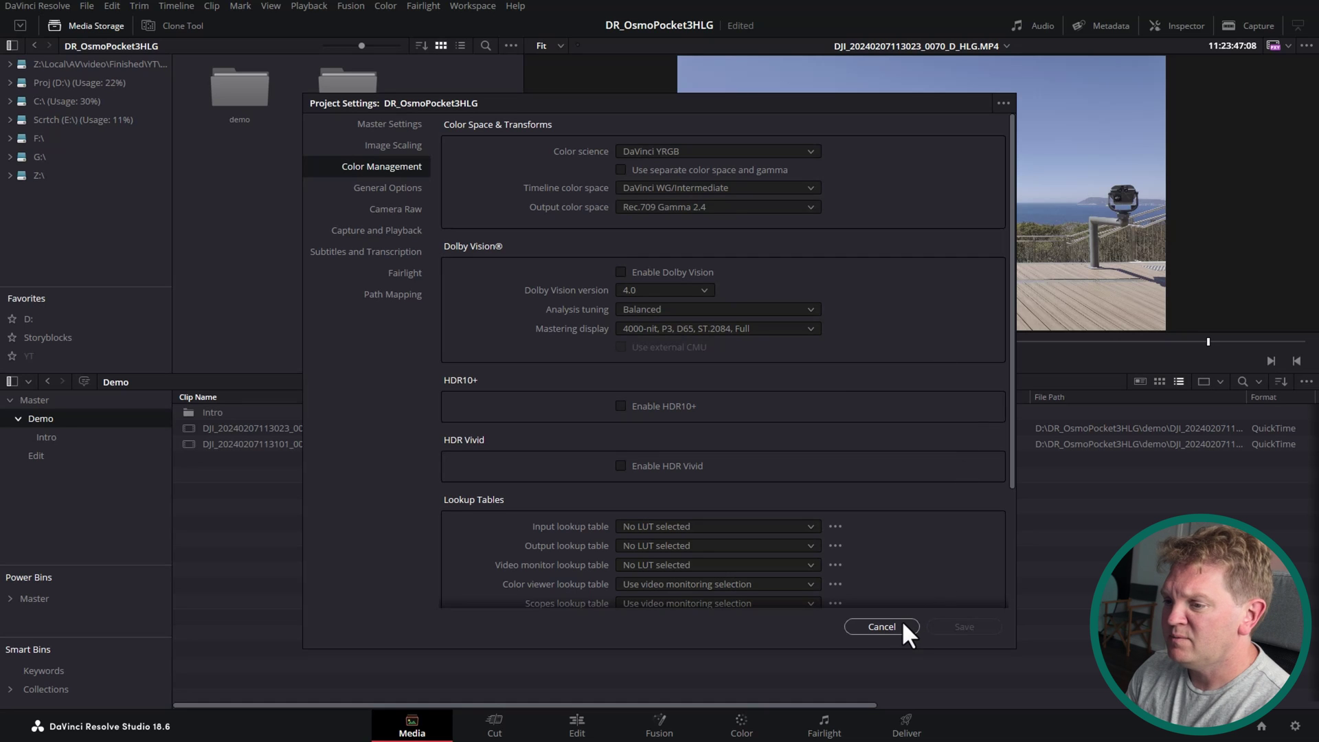
click(882, 627)
Build a DemoIntro timeline from the Intro bin's HLG clip and preview it on the Edit page
double_click(213, 412)
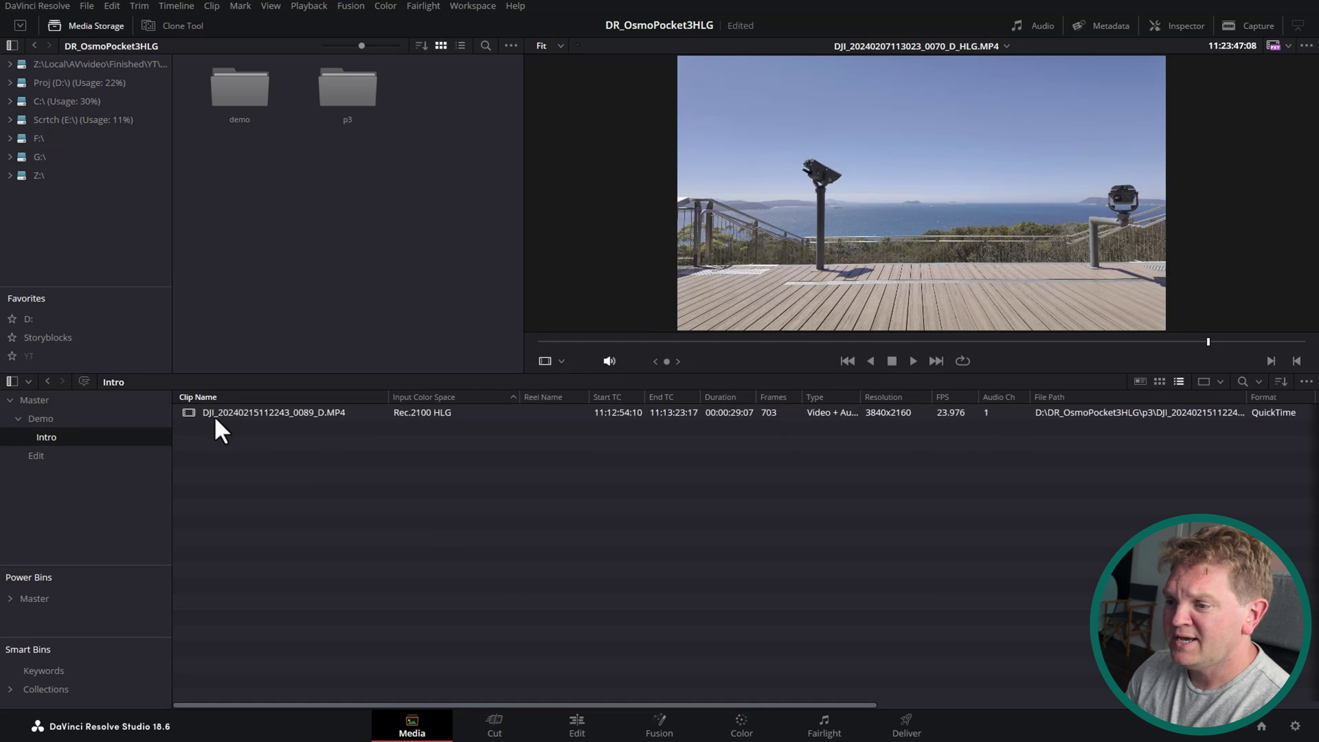
right_click(246, 414)
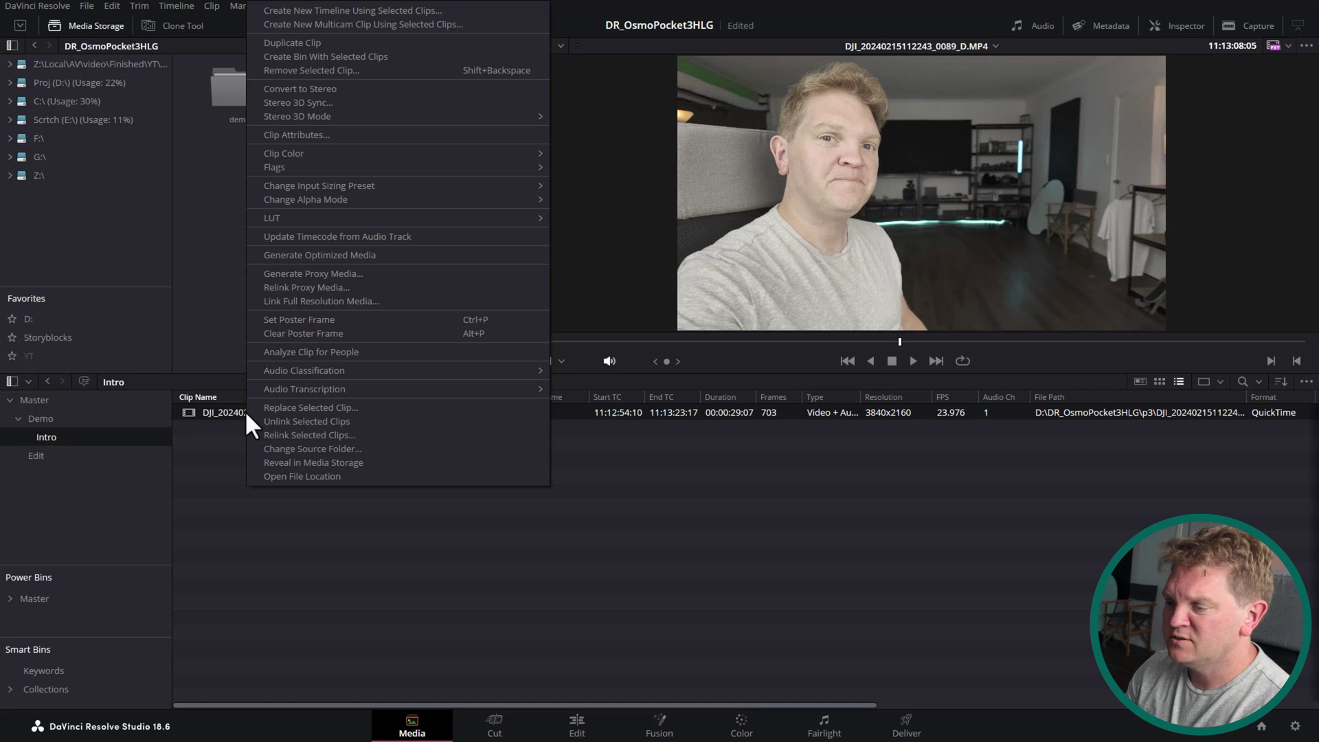
click(395, 11)
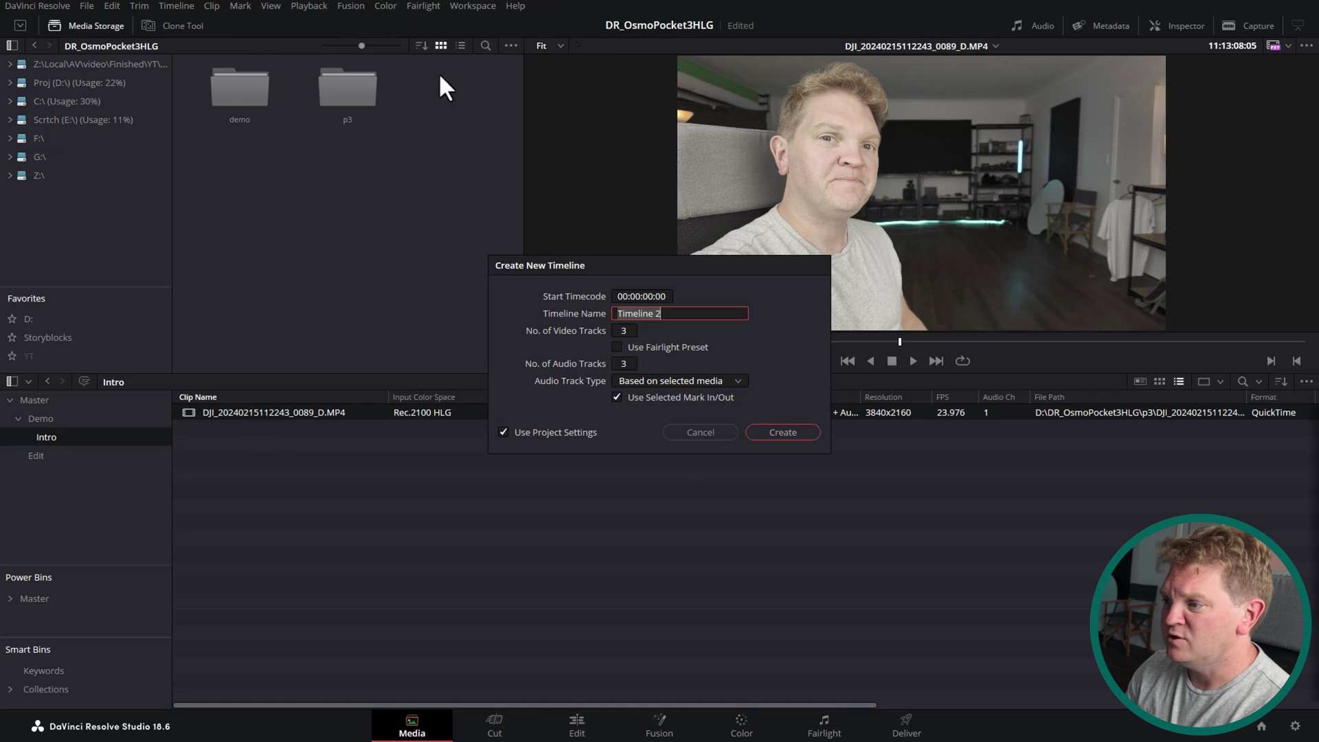
text(DemoIntro)
key(Return)
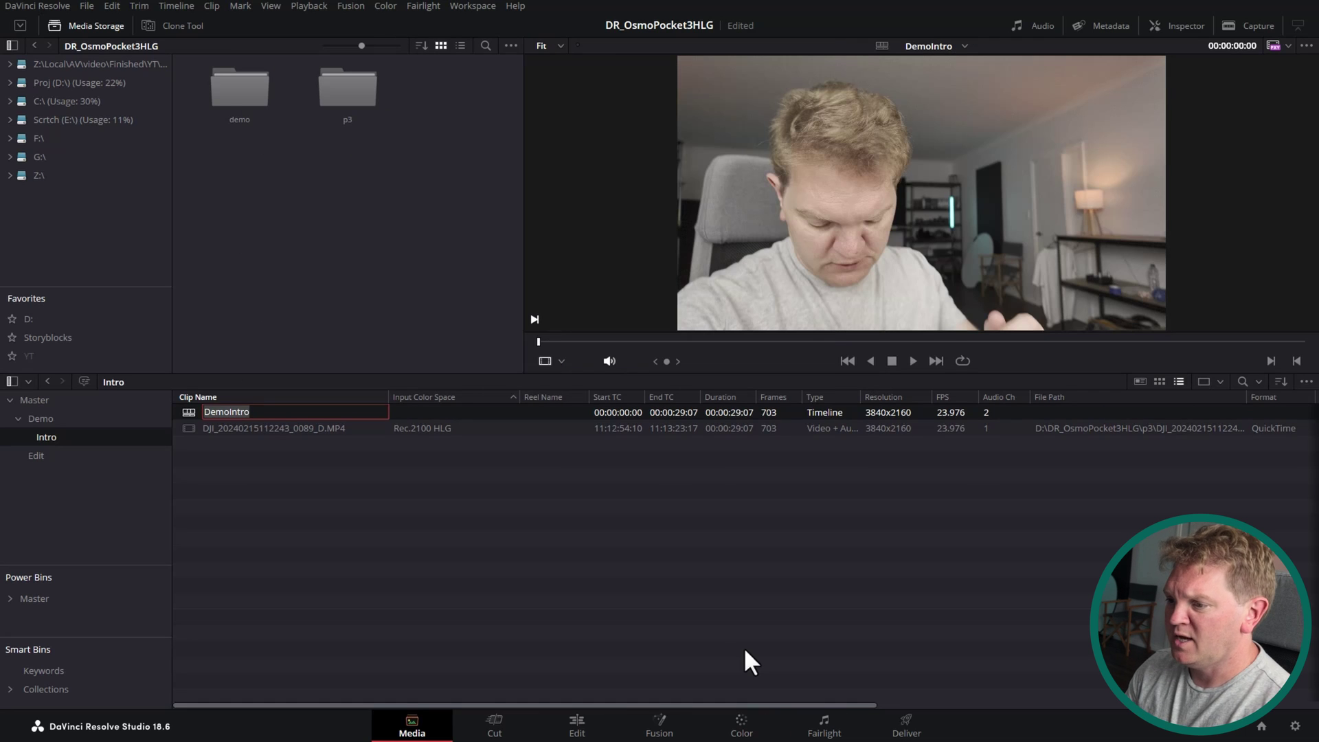
click(586, 725)
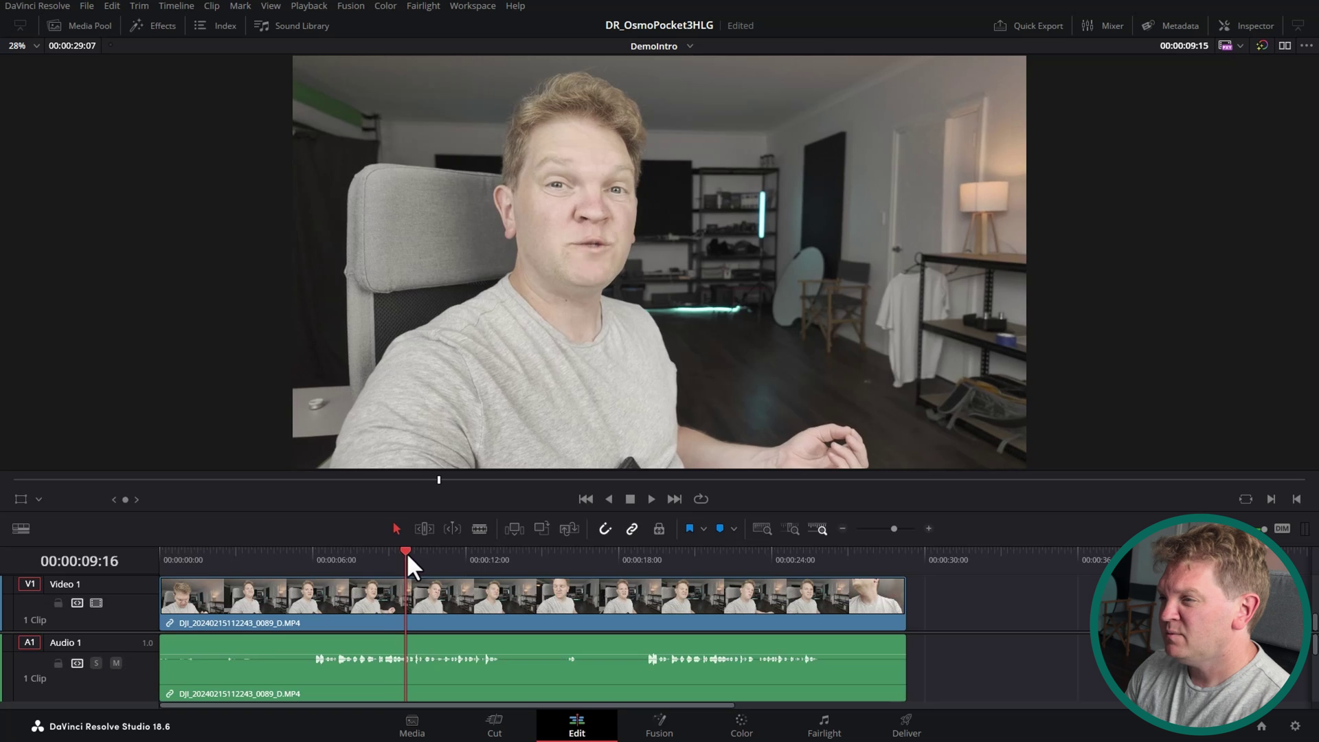
drag(406, 551, 444, 558)
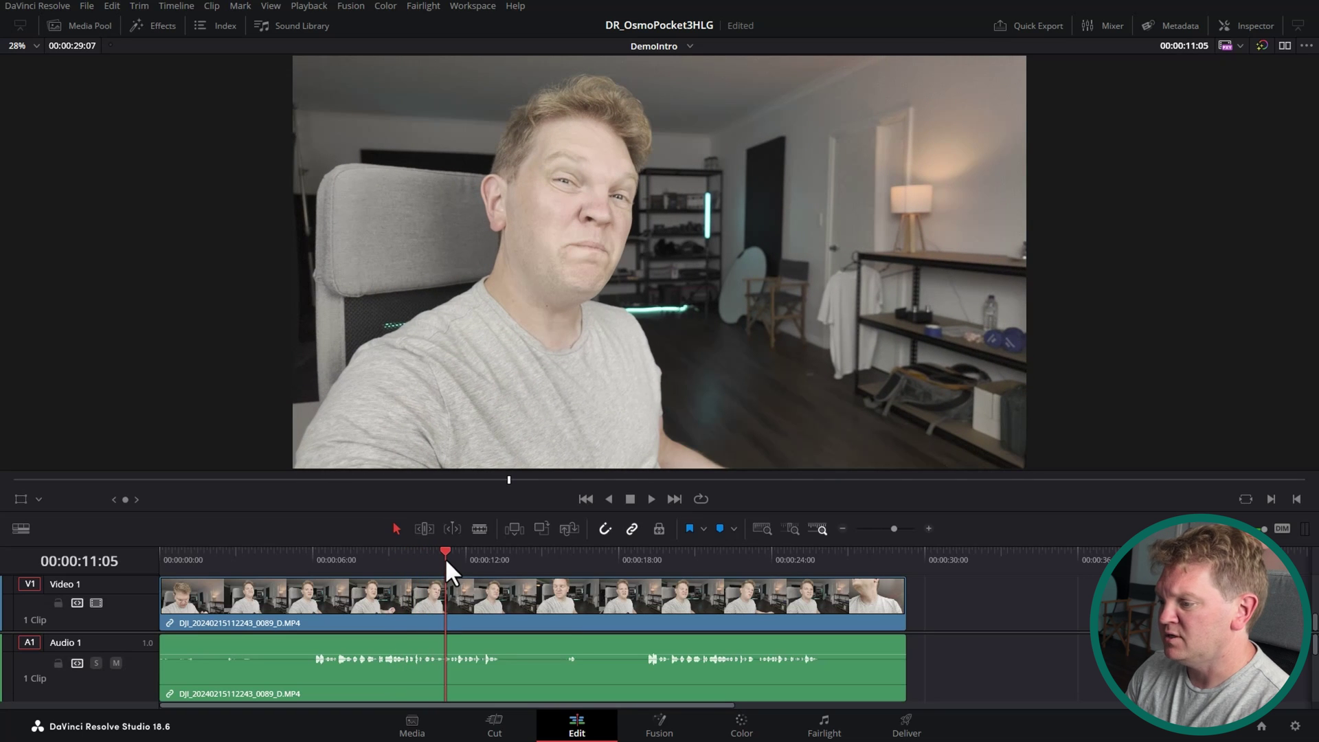
On the Color page, label node 01 '-> DWG' and apply Color Space Transform to it
click(742, 729)
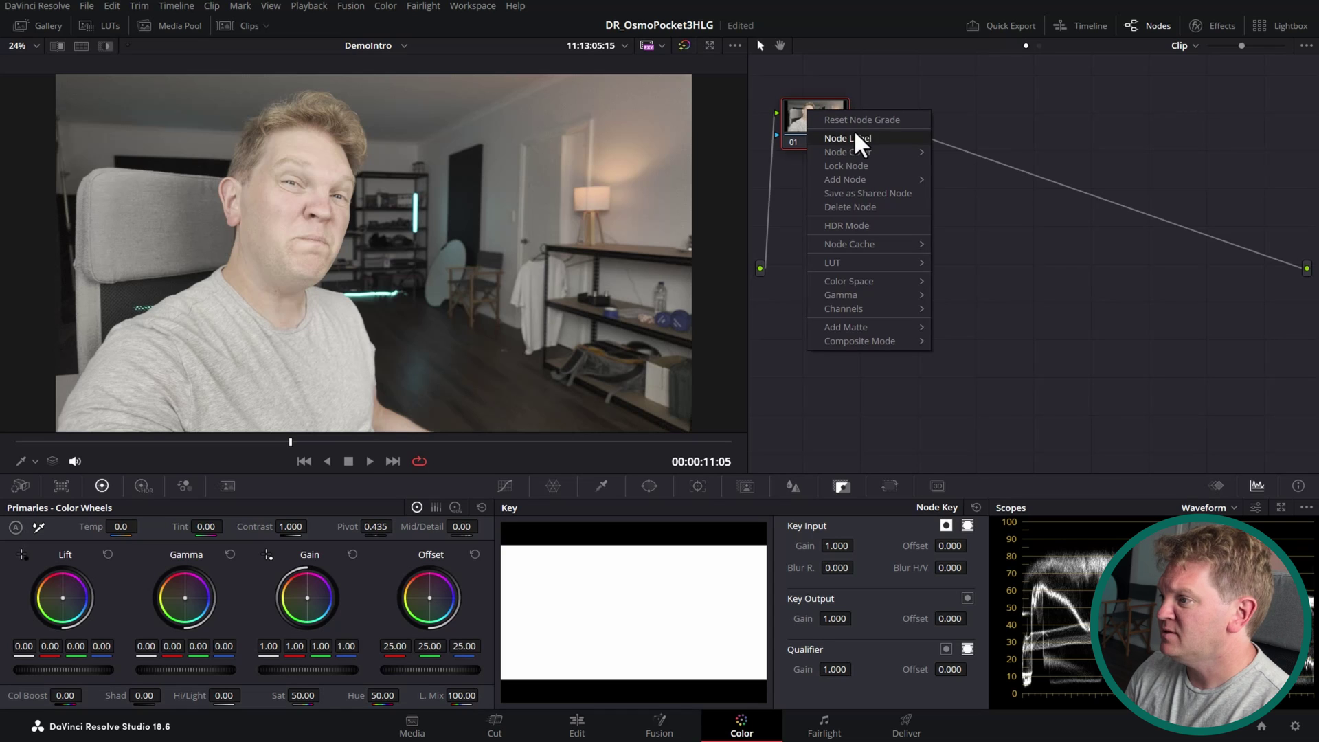
click(857, 139)
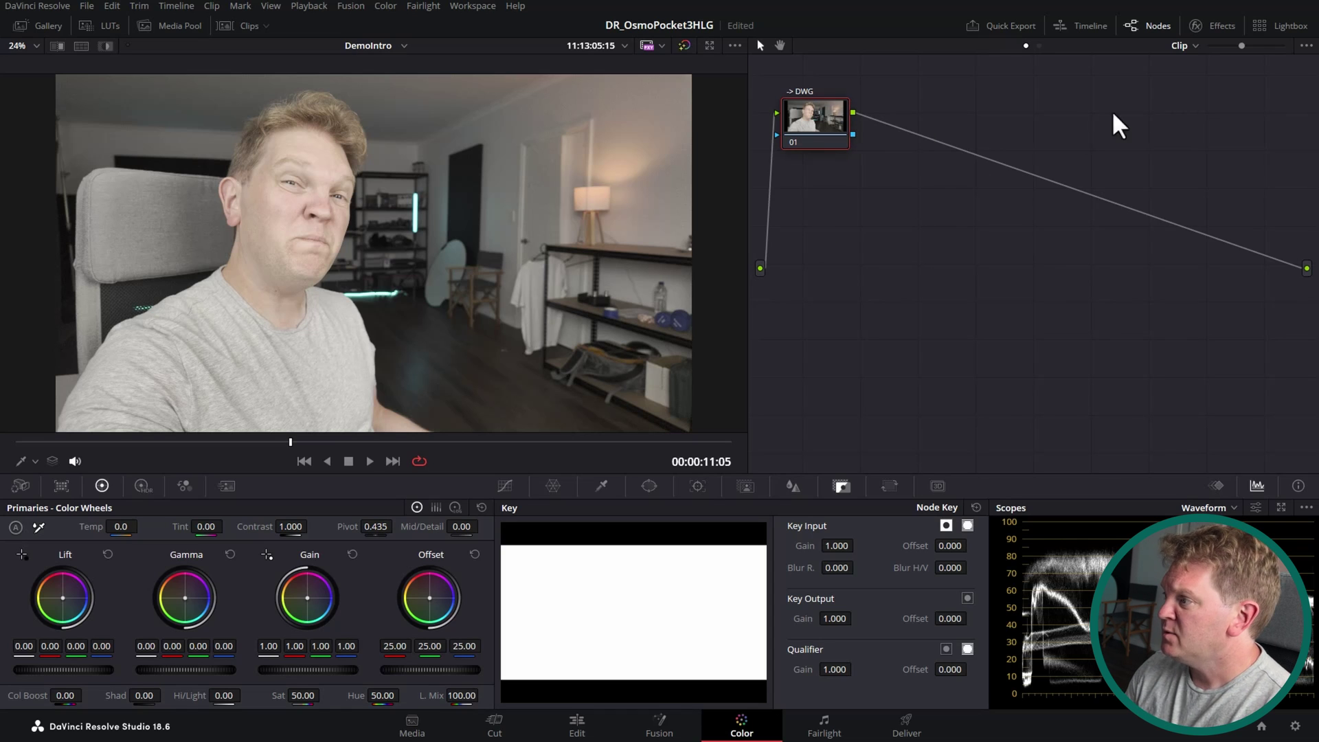
click(1216, 26)
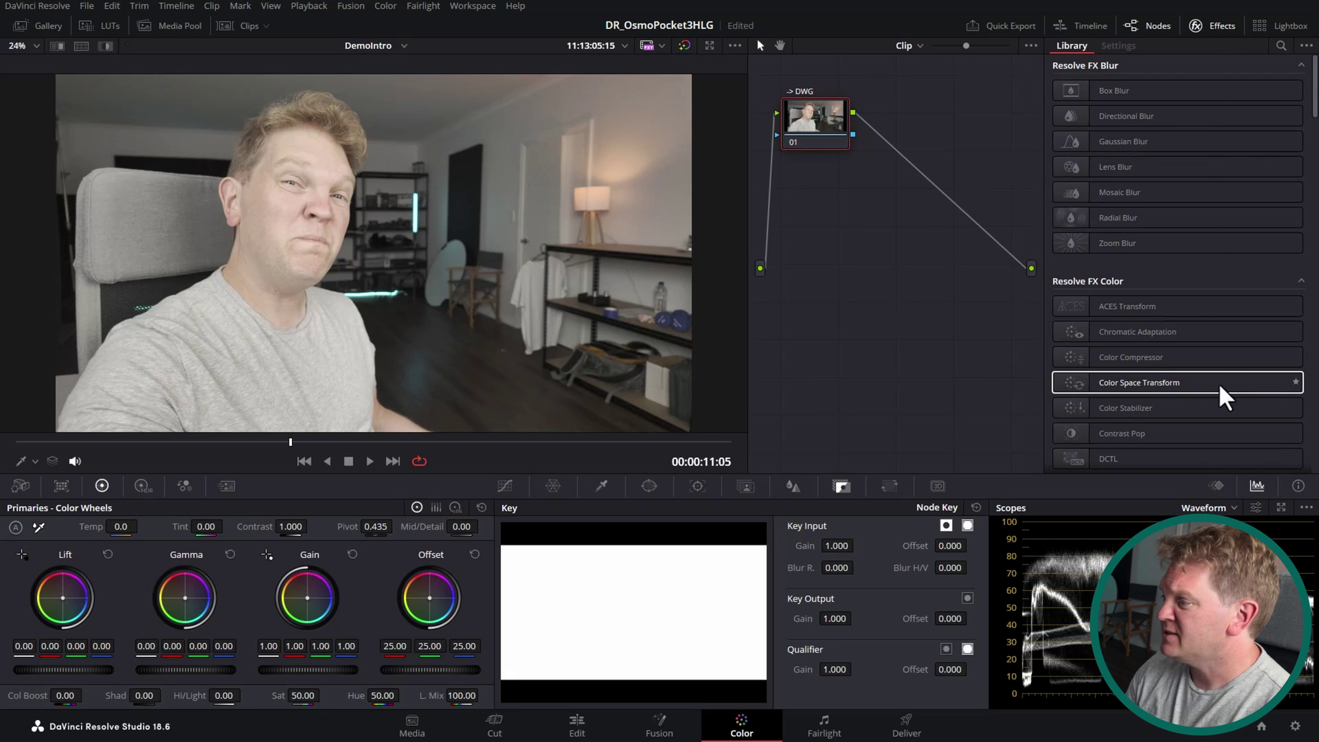
drag(1242, 398, 828, 129)
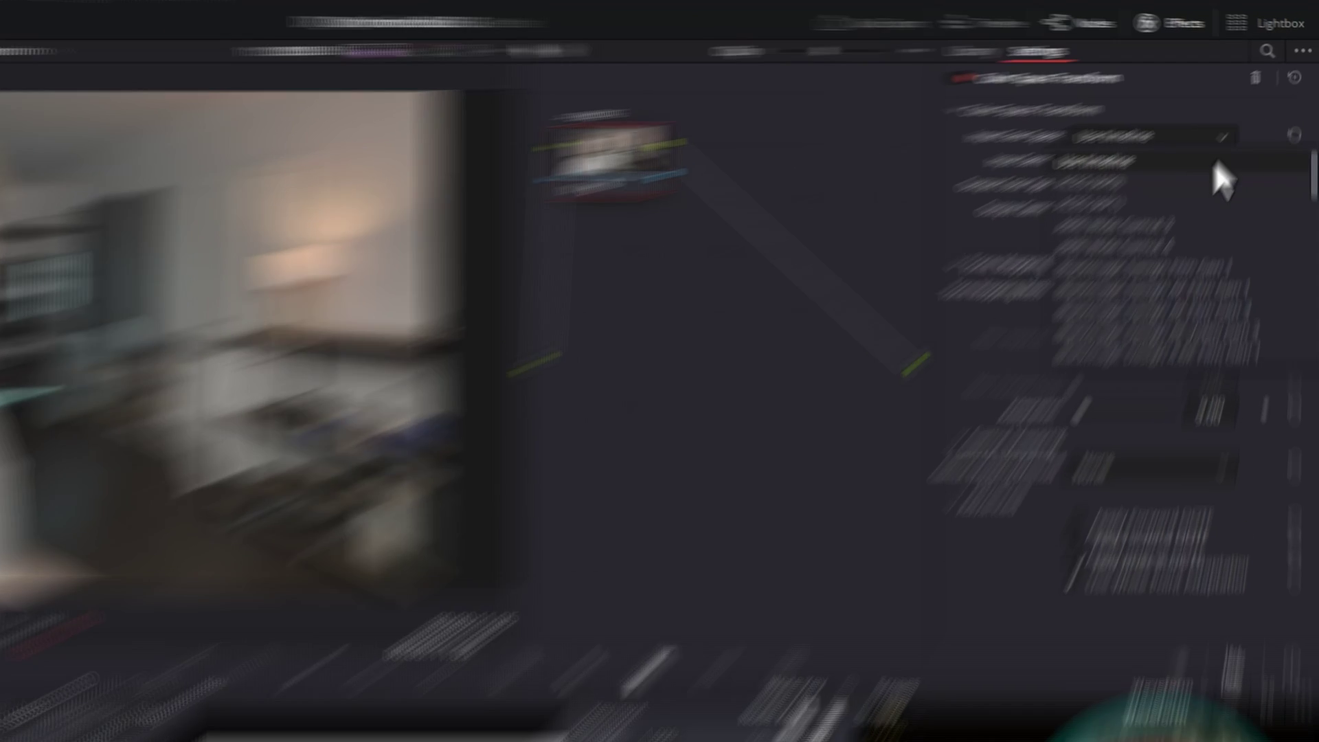
Set the transform's input to Rec.2100 colour space with Rec.2100 HLG (Scene) gamma
scroll(1256, 190, down, 8)
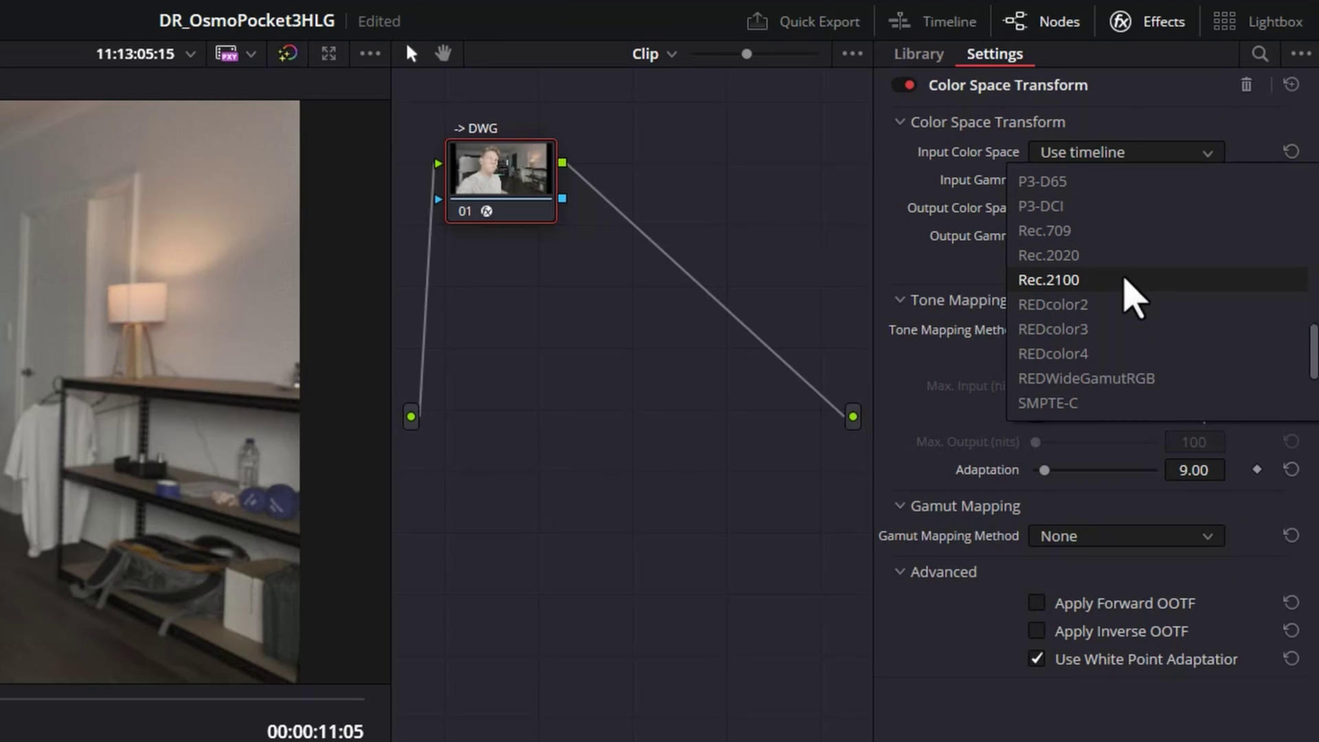
click(1125, 280)
click(1207, 181)
scroll(1159, 328, down, 4)
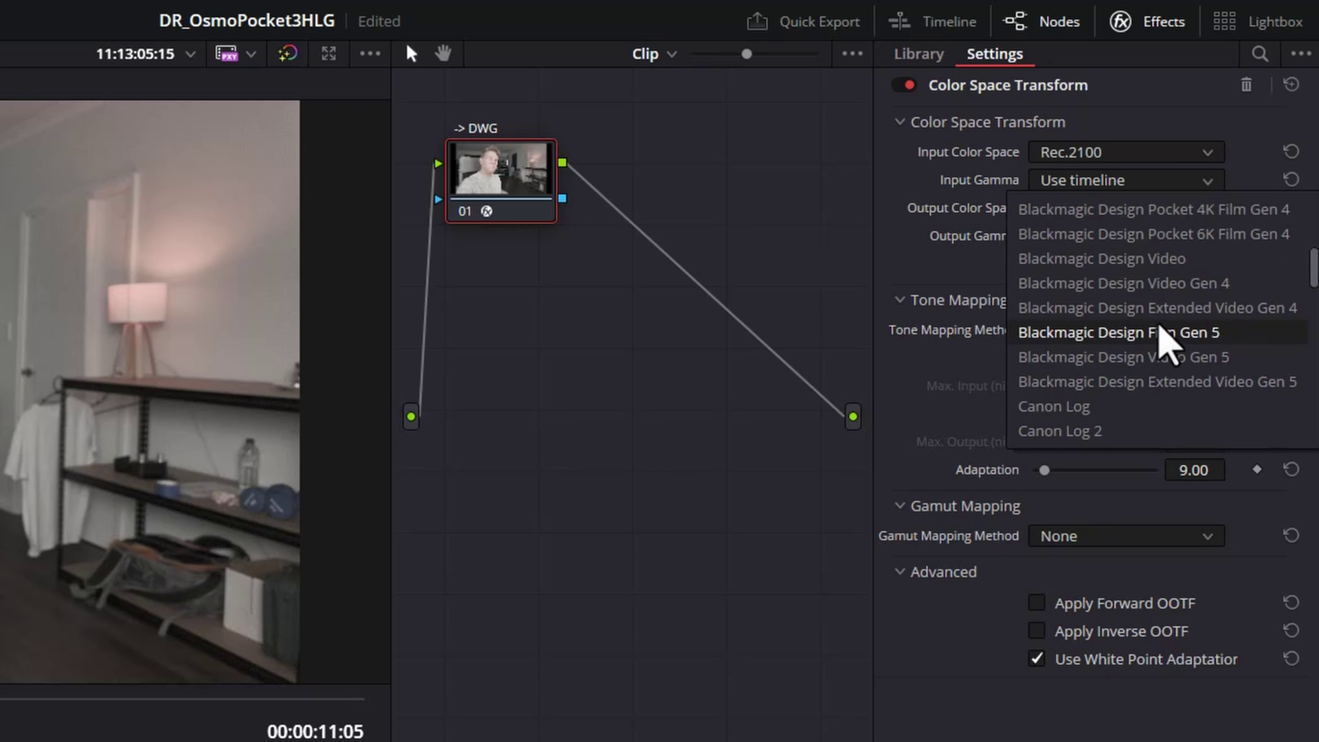
scroll(1161, 330, down, 6)
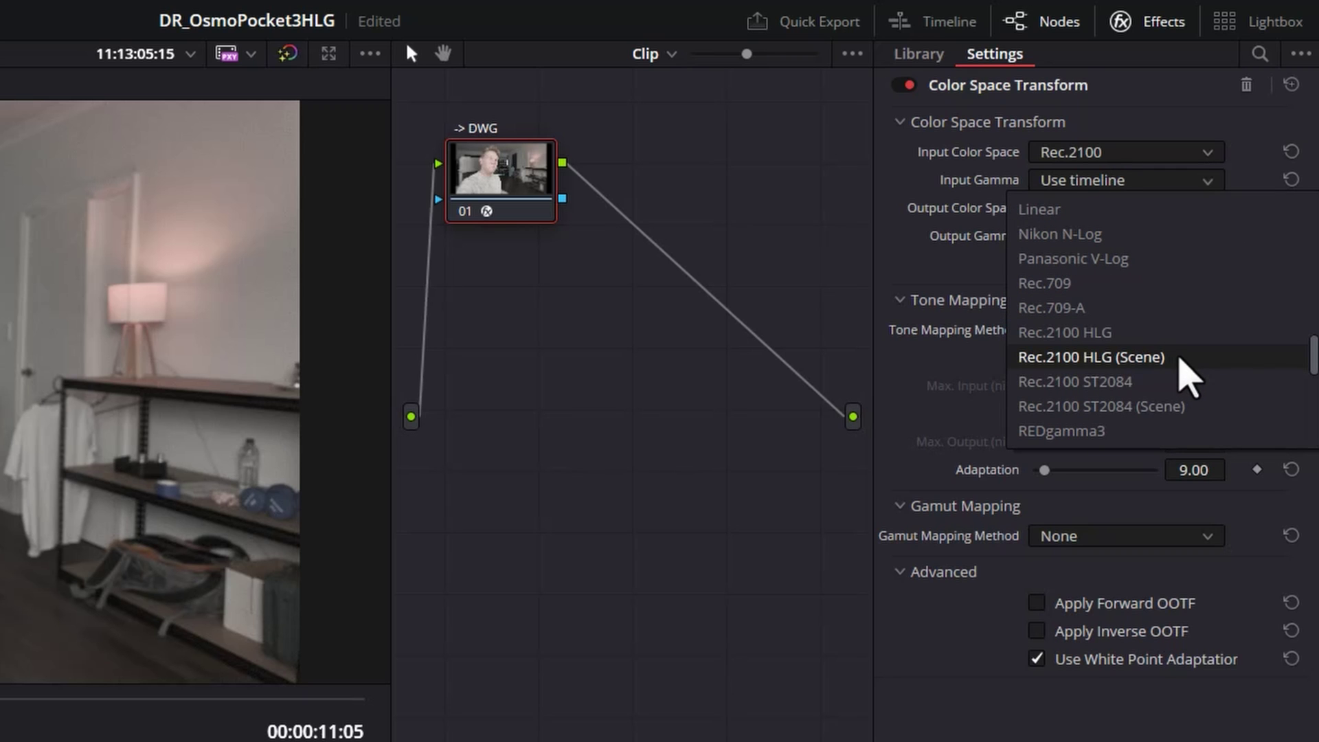
click(1179, 358)
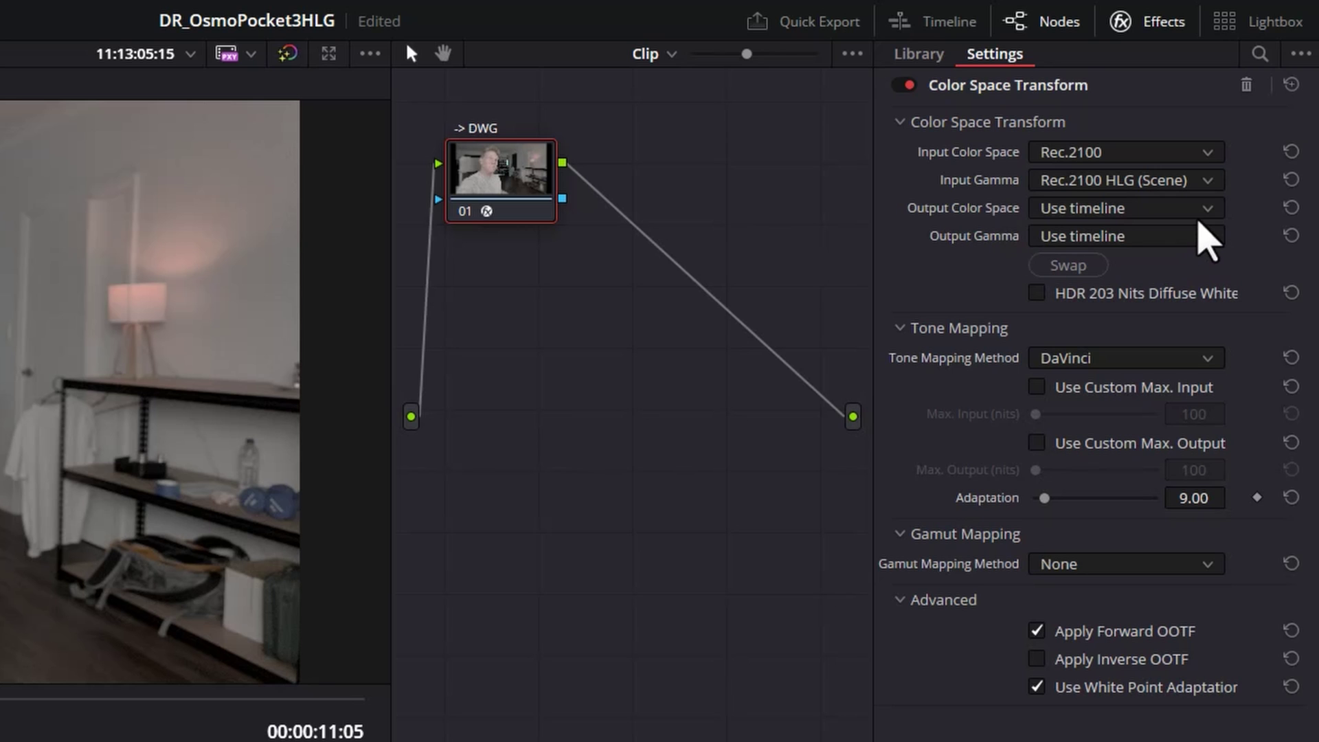
Set the transform's output to DaVinci Wide Gamut with DaVinci Intermediate gamma
click(1203, 213)
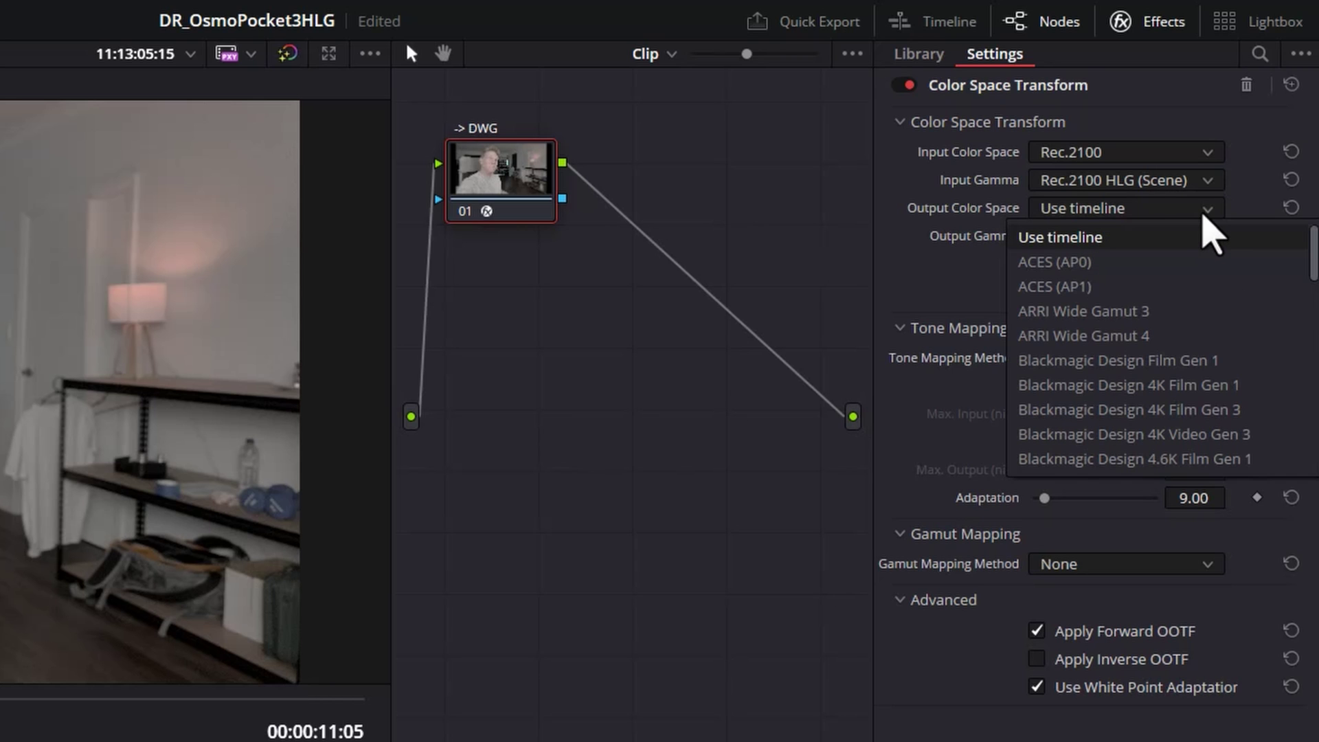
scroll(1199, 365, down, 3)
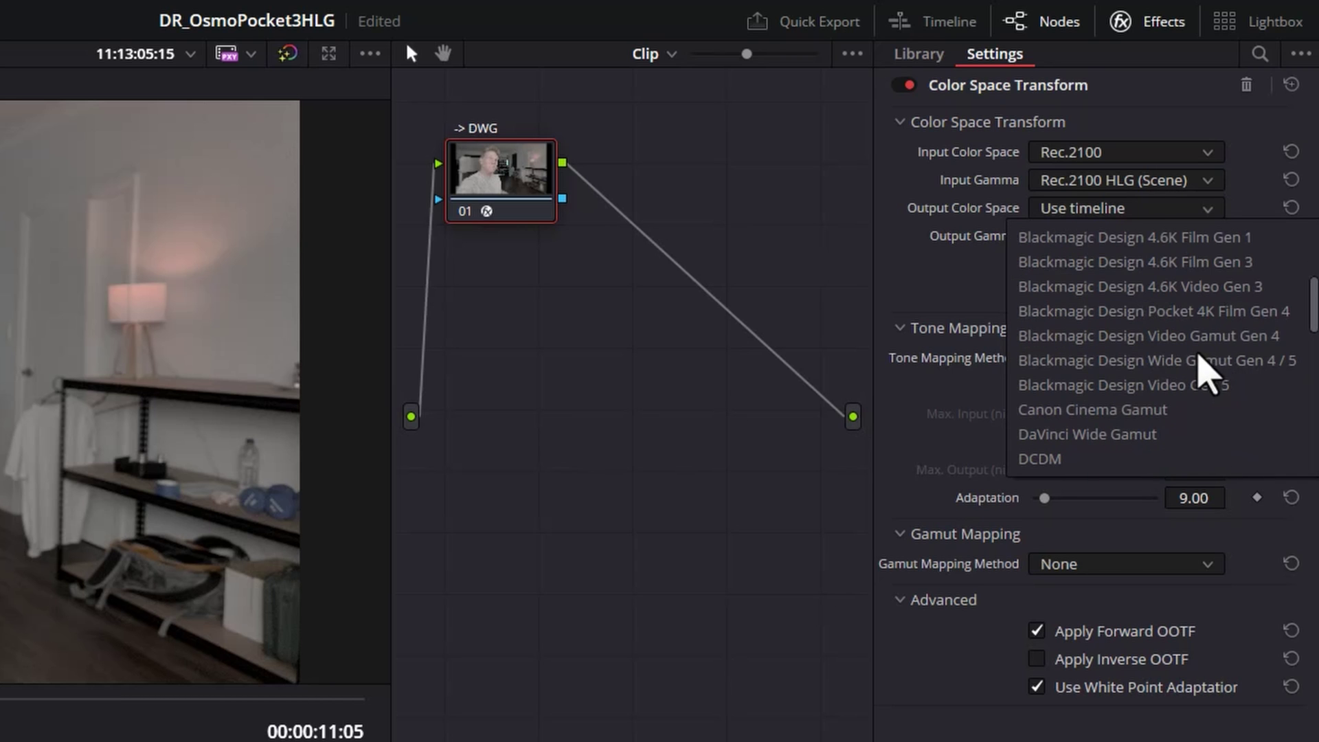
click(1100, 435)
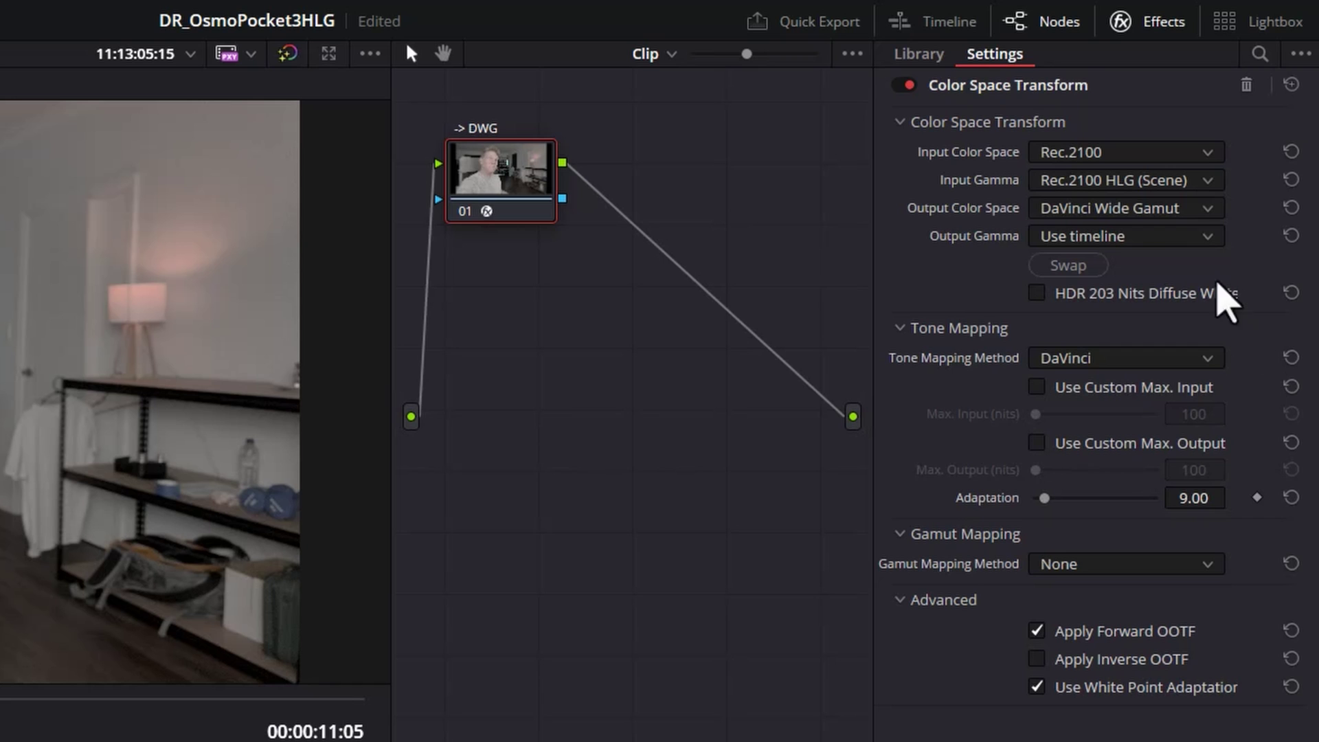
click(1116, 235)
scroll(1201, 272, down, 5)
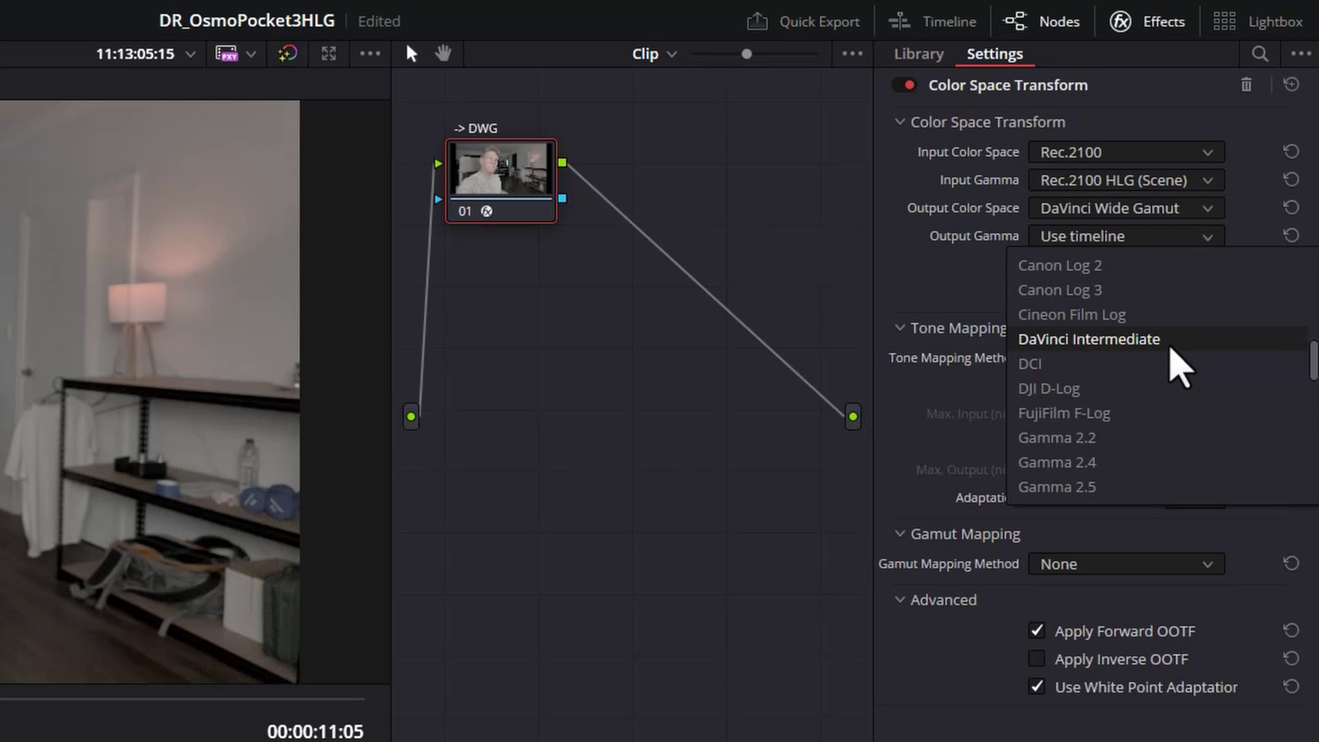
click(1178, 354)
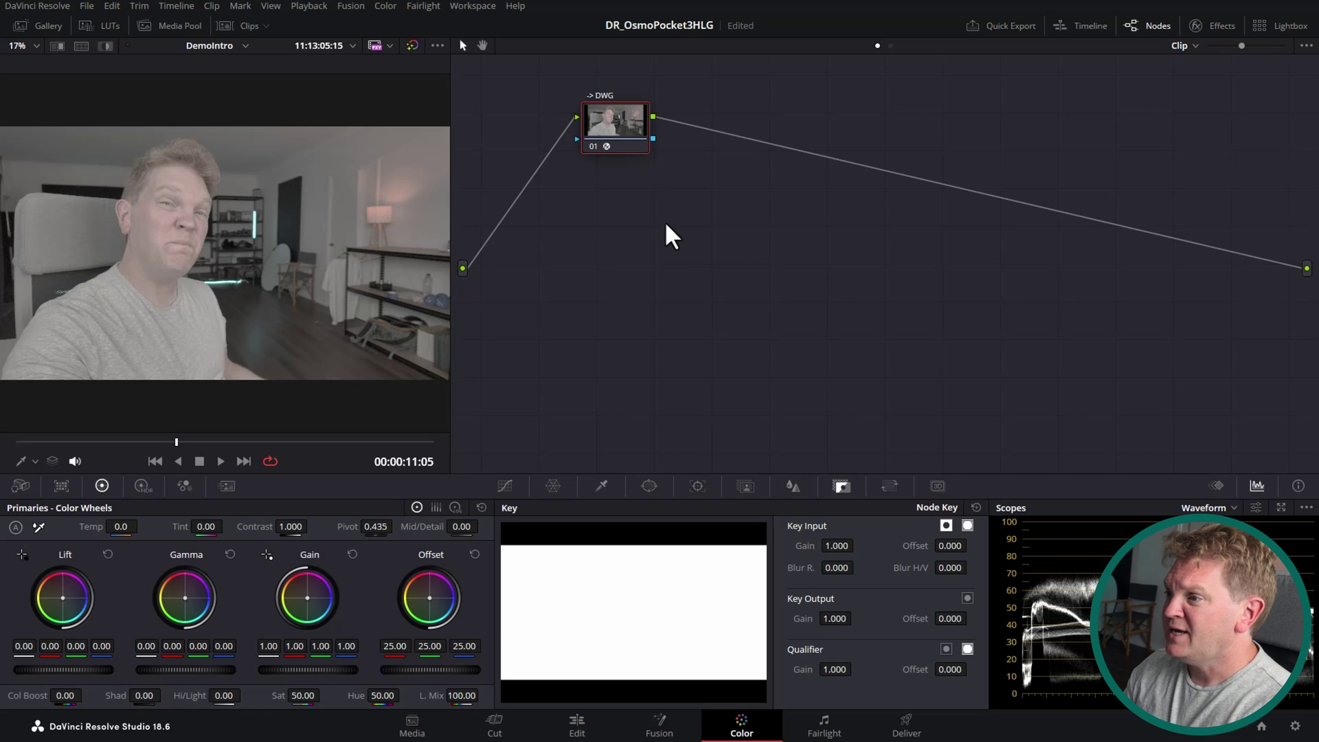
Add serial node 02 at the top right of the graph, labelled '-> Rec.709'
key(alt+s)
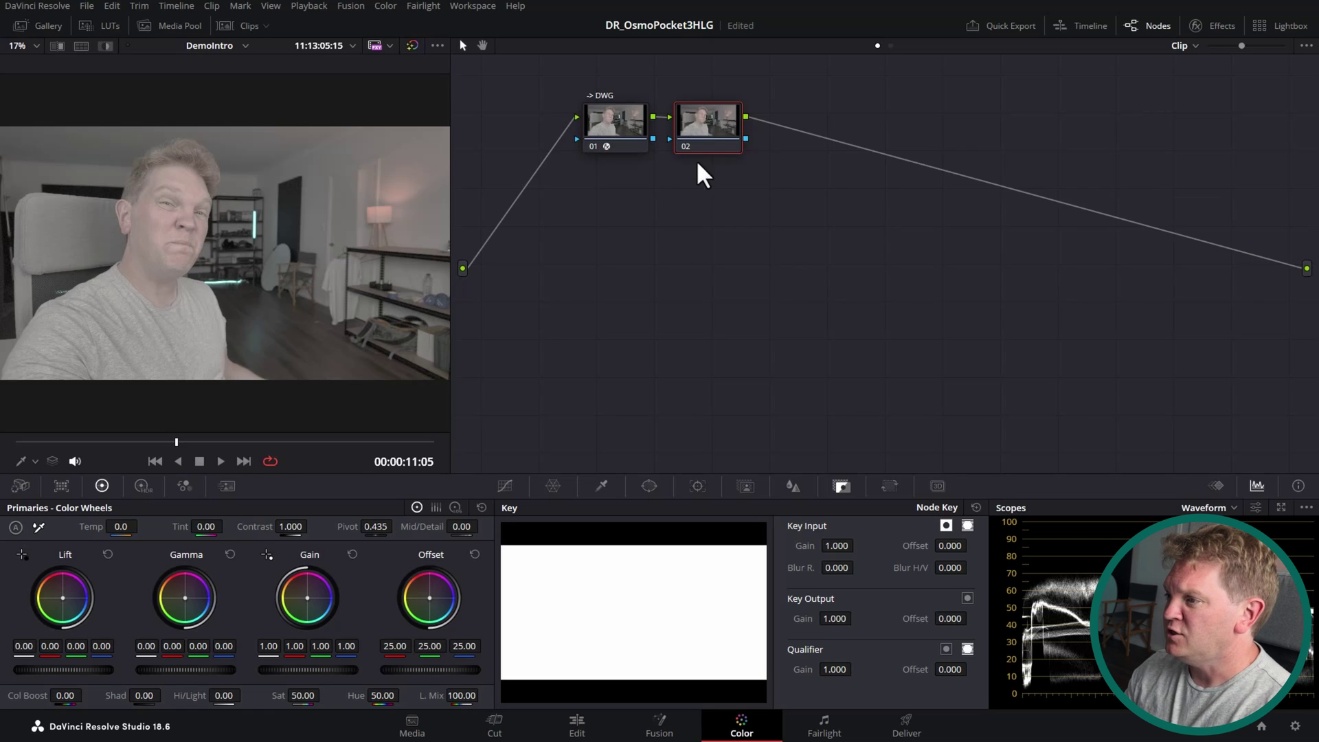
drag(694, 130, 1138, 134)
right_click(1137, 134)
click(1232, 167)
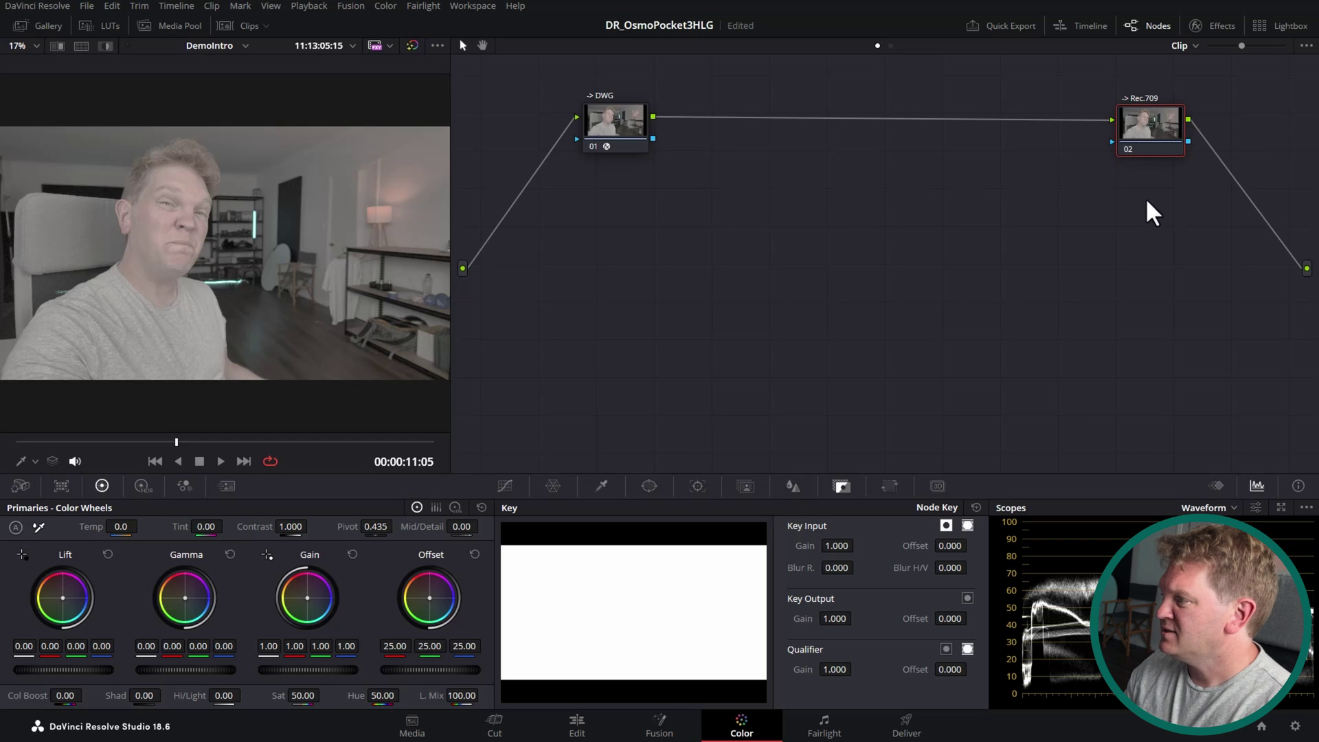
click(1211, 26)
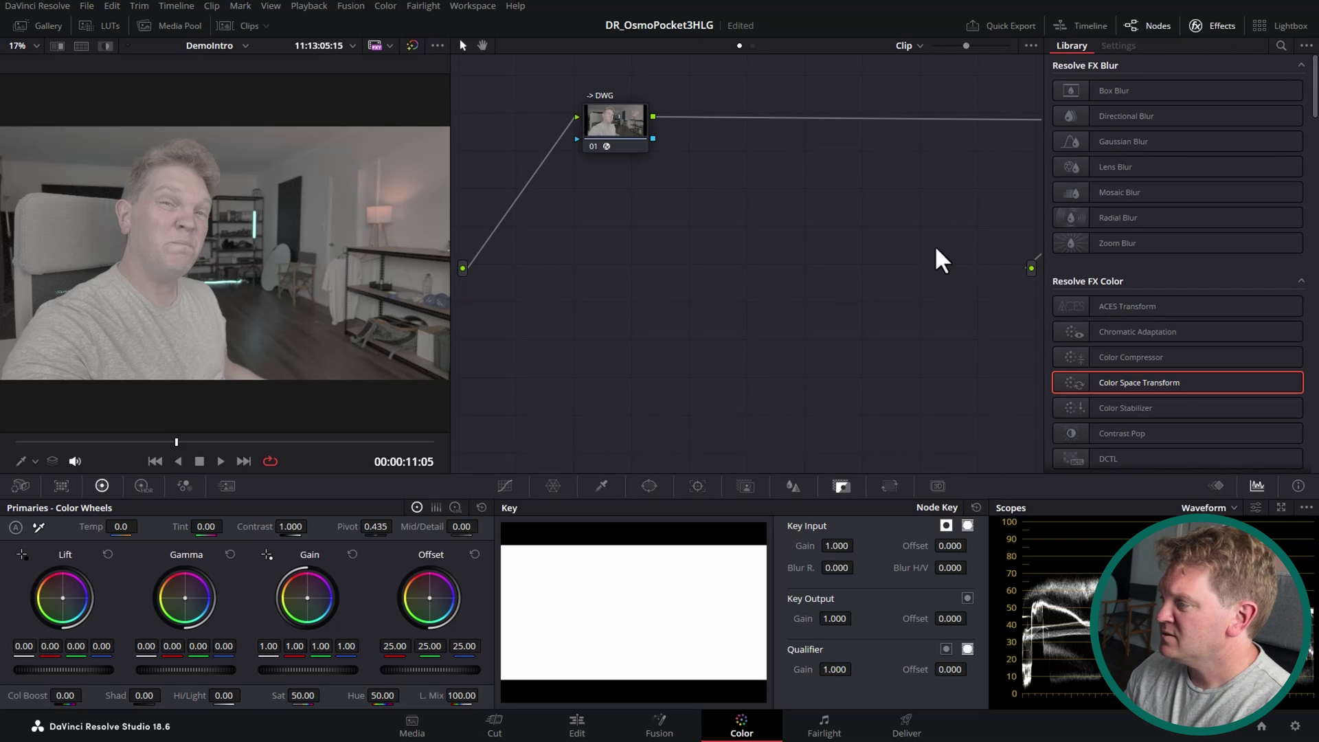
scroll(854, 207, right, 5)
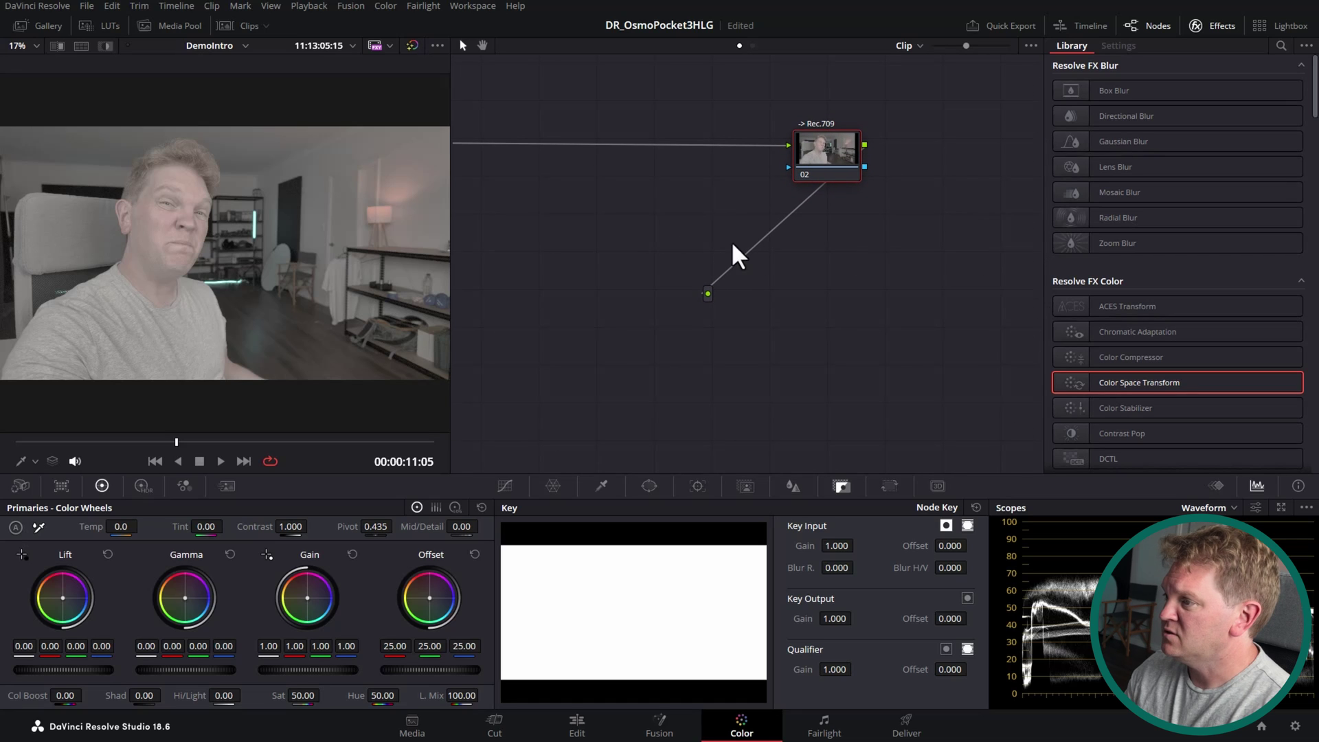
Apply Color Space Transform to node 02 with input DaVinci Wide Gamut / DaVinci Intermediate
drag(1120, 397, 843, 180)
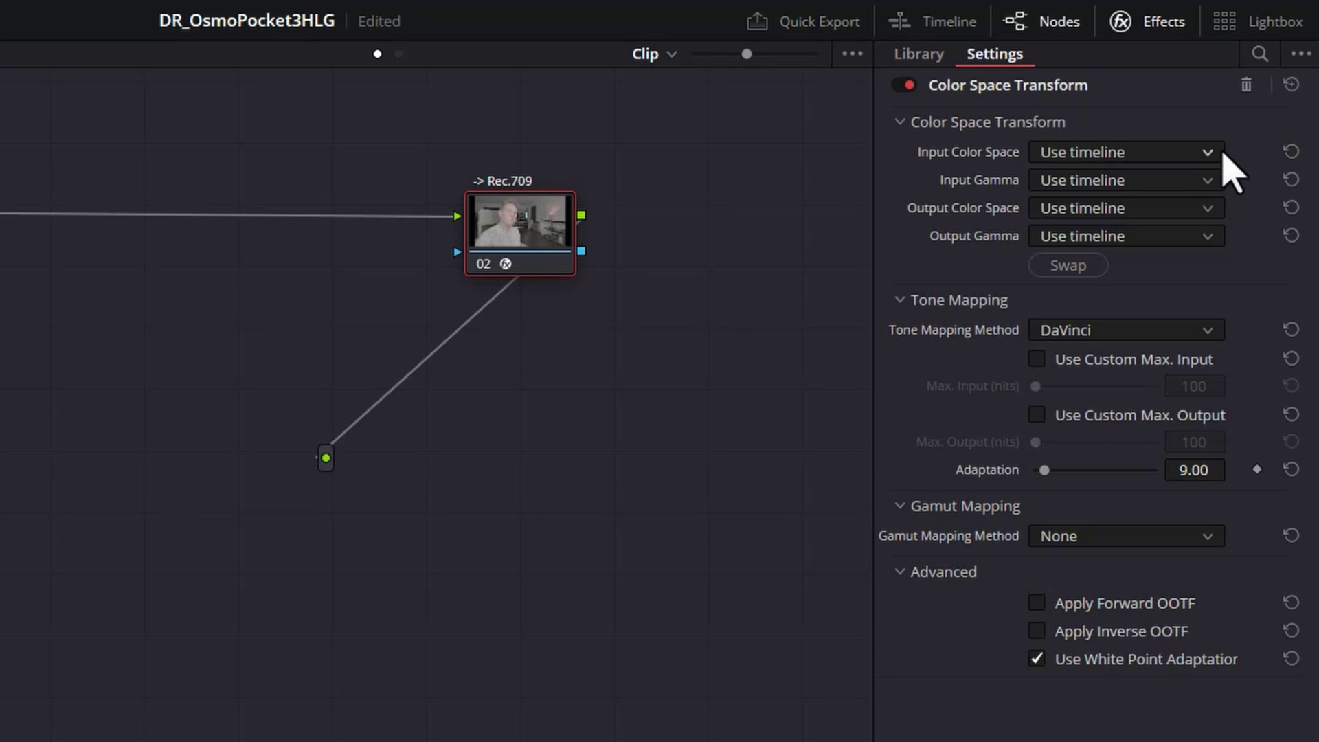
click(1211, 156)
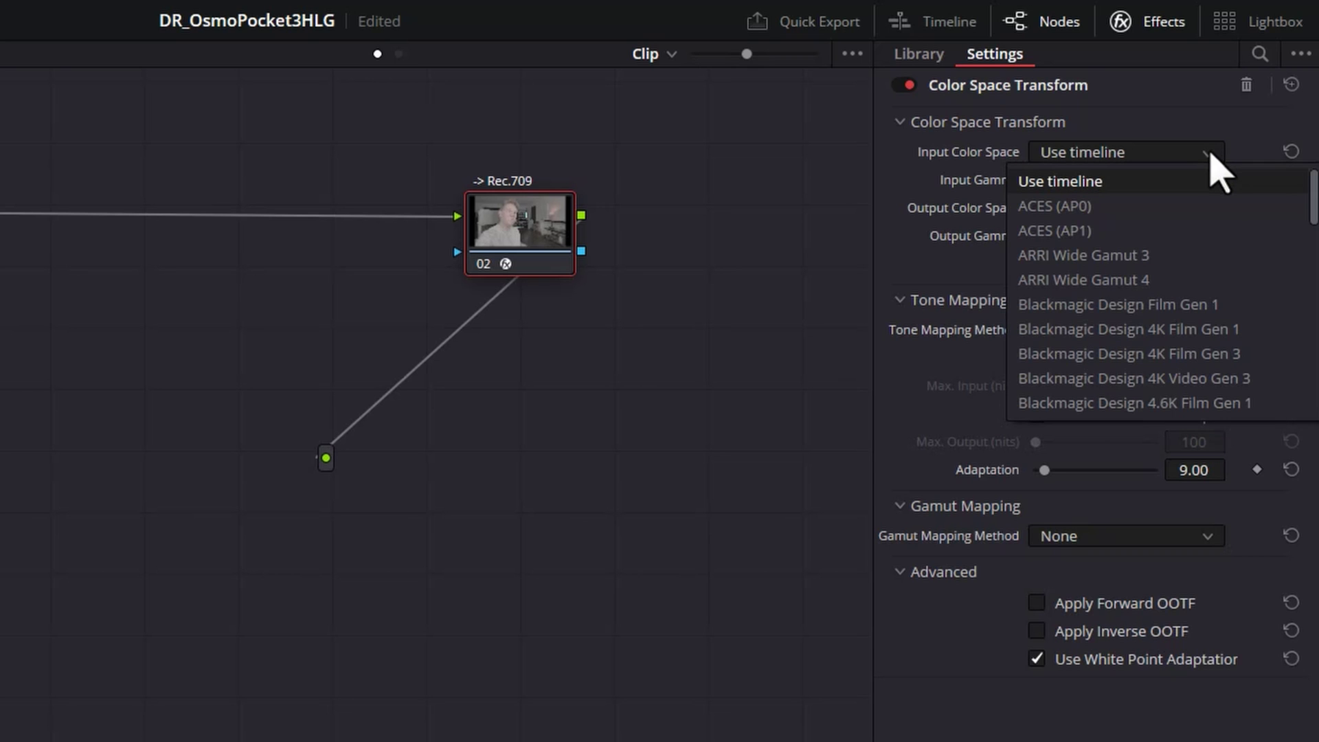
scroll(1199, 309, down, 6)
click(1157, 318)
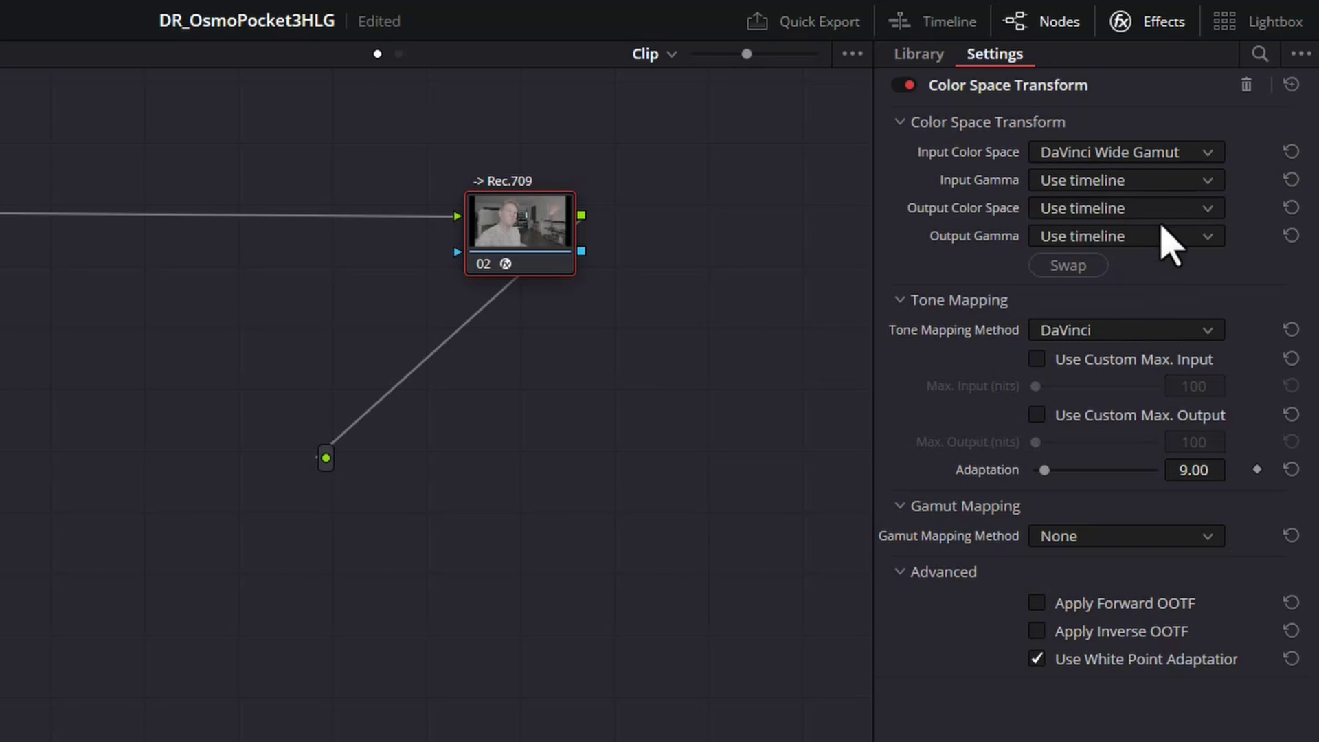
click(1161, 180)
scroll(1193, 235, down, 5)
click(1159, 366)
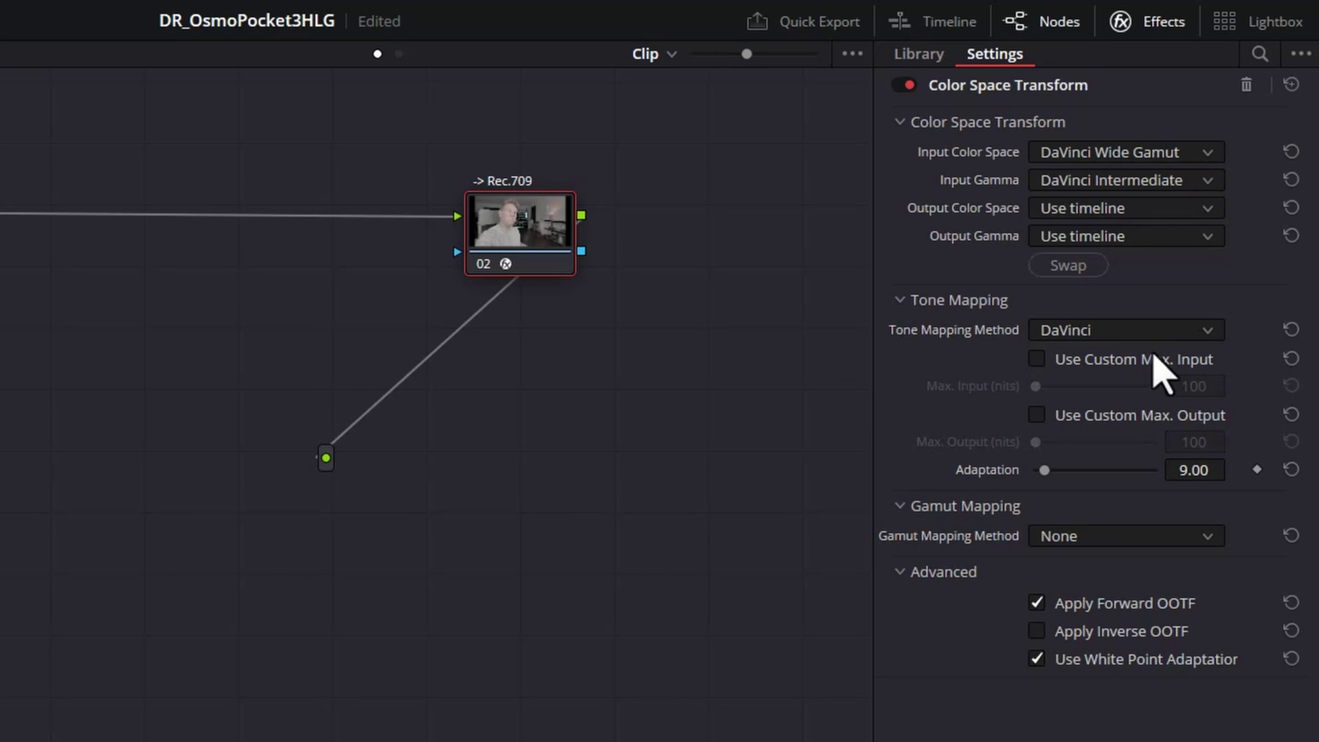
Set the node 02 transform's output to Rec.709 with Gamma 2.4
click(1203, 208)
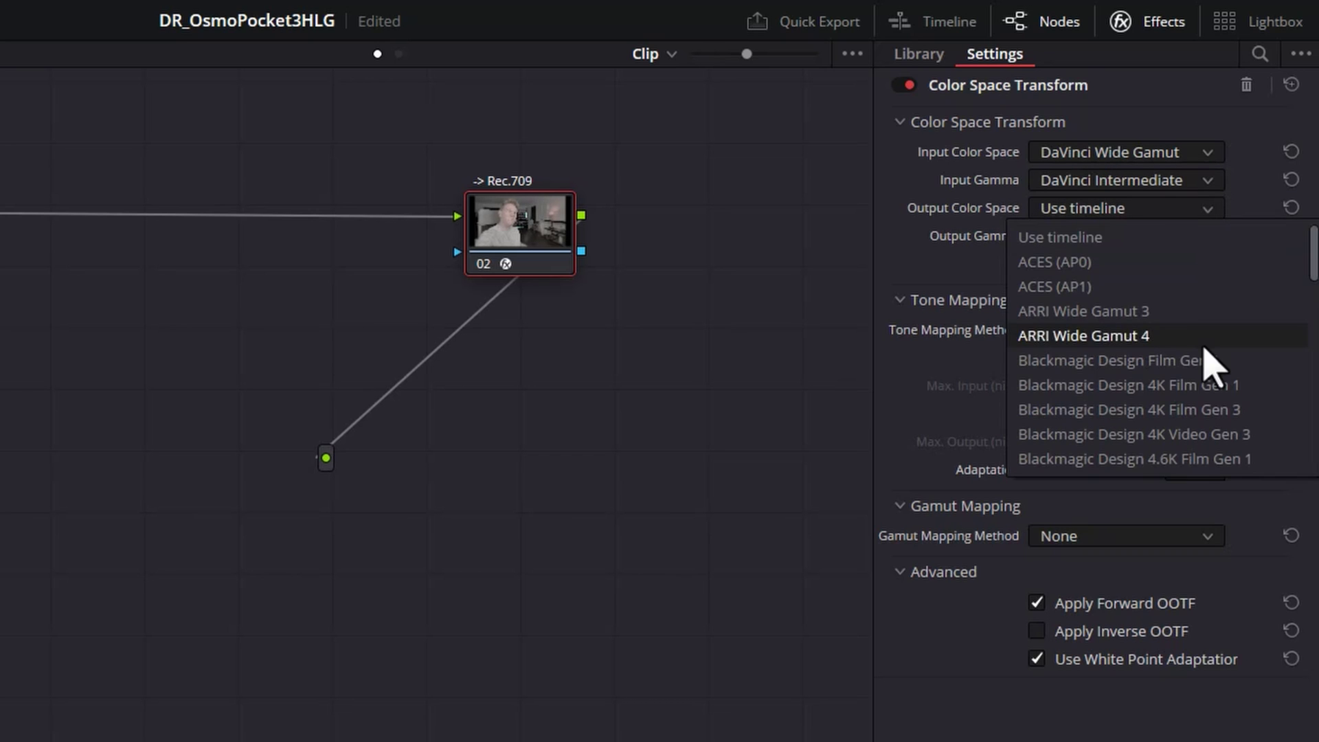
scroll(1201, 347, down, 4)
scroll(1201, 364, down, 5)
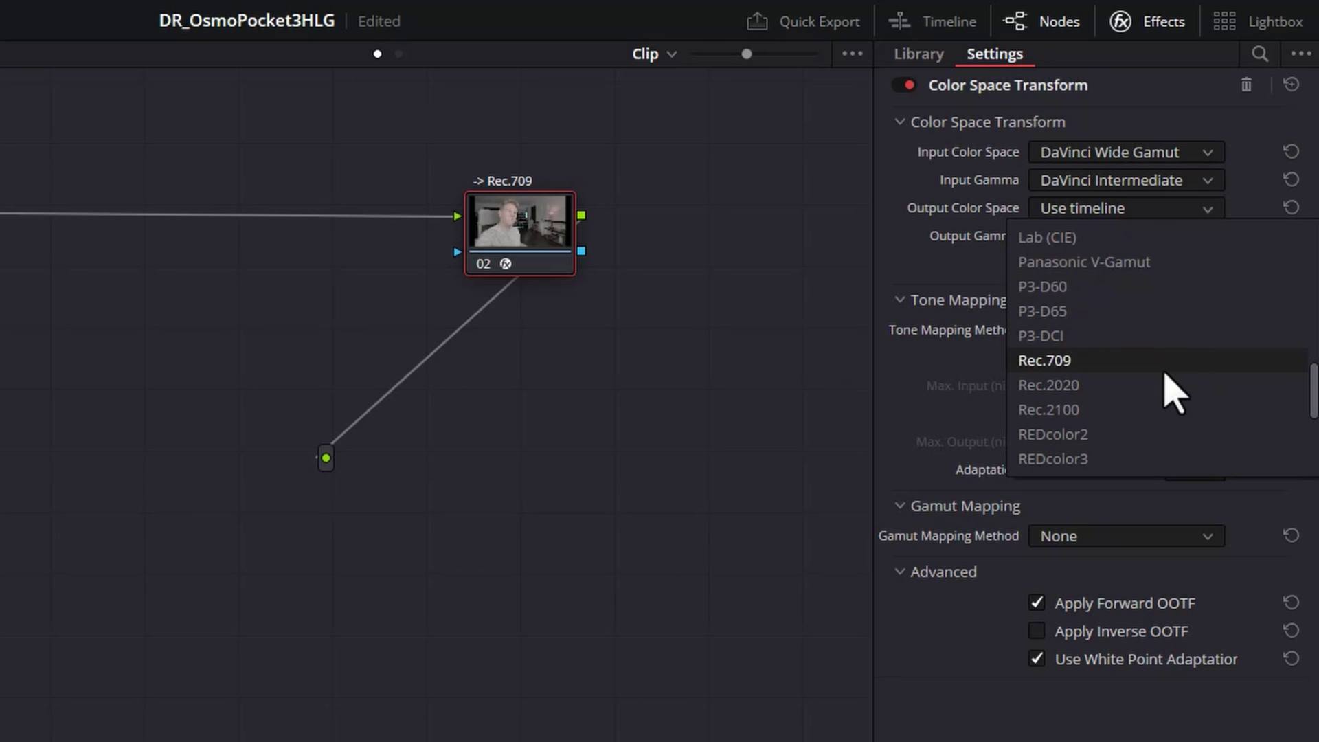
click(1163, 359)
click(1163, 240)
scroll(1168, 344, down, 4)
click(1164, 398)
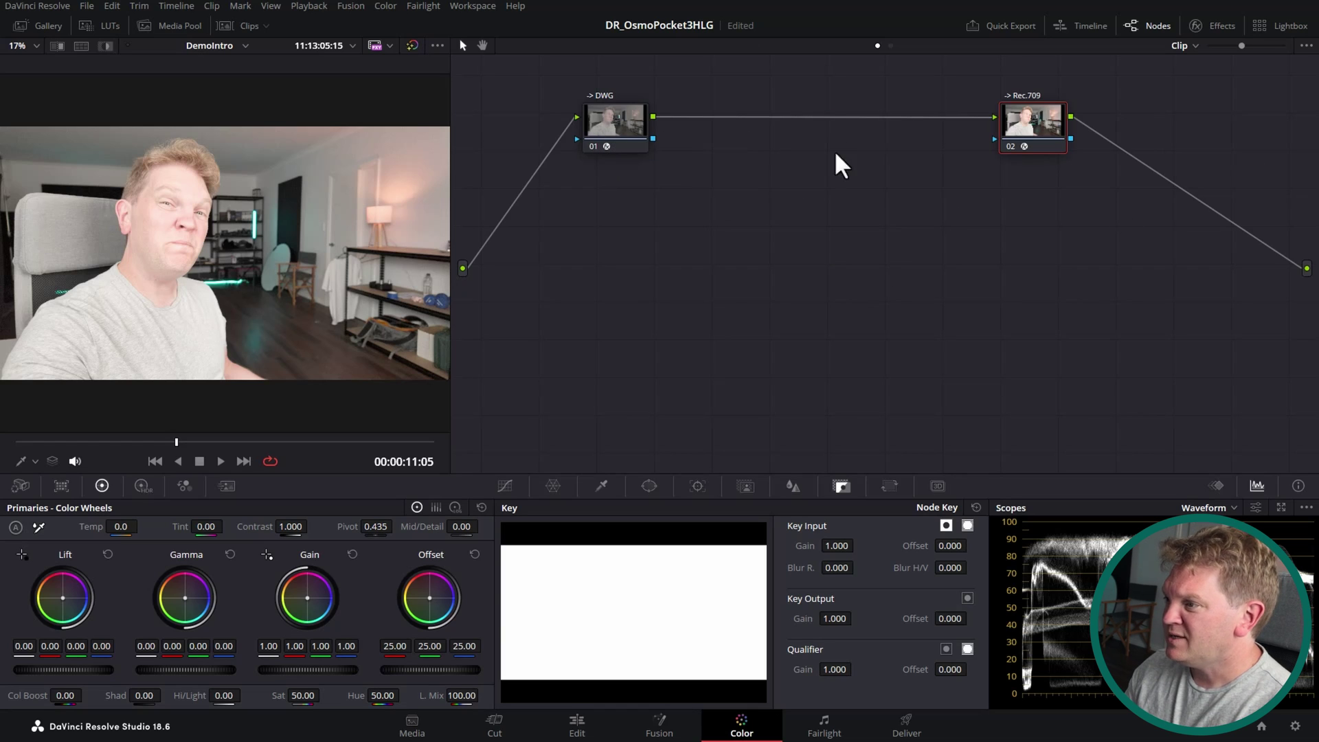
Insert three serial grading nodes after the -> DWG node, below the main chain
key(shift+semicolon)
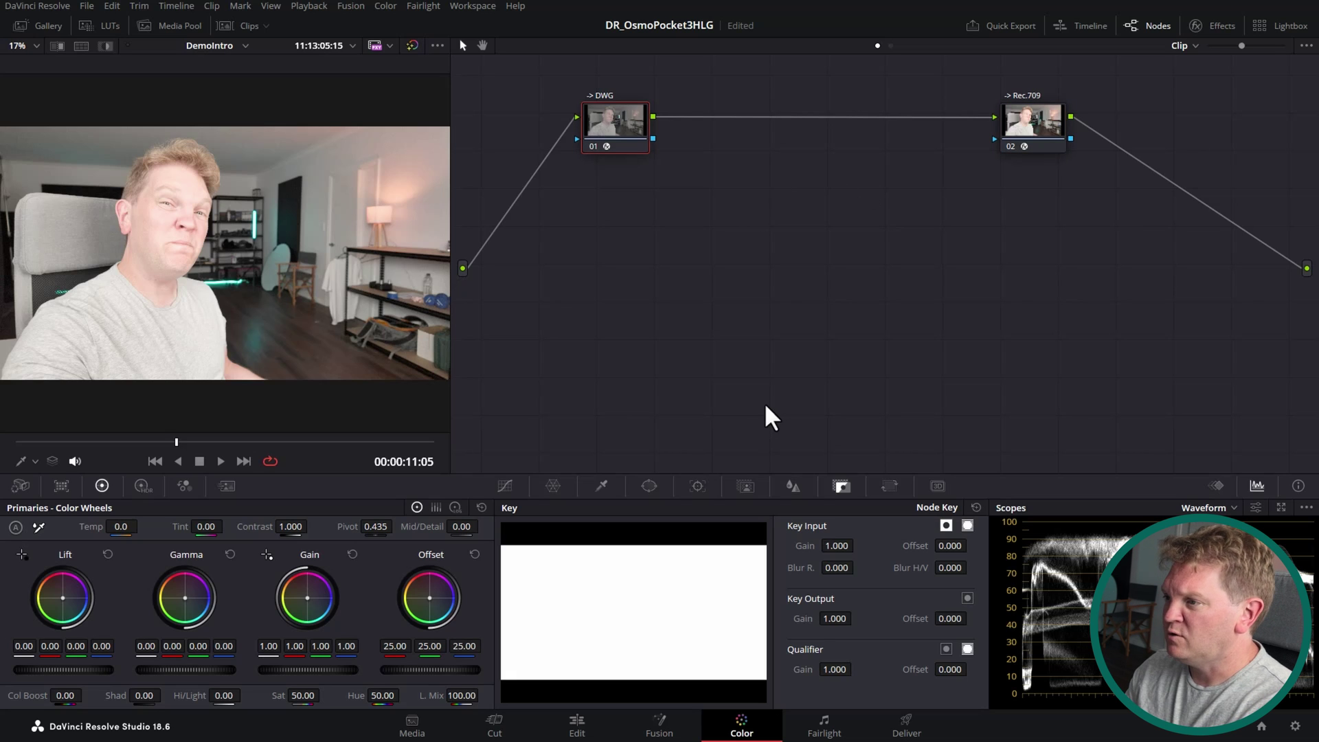
key(alt+s)
drag(707, 155, 711, 302)
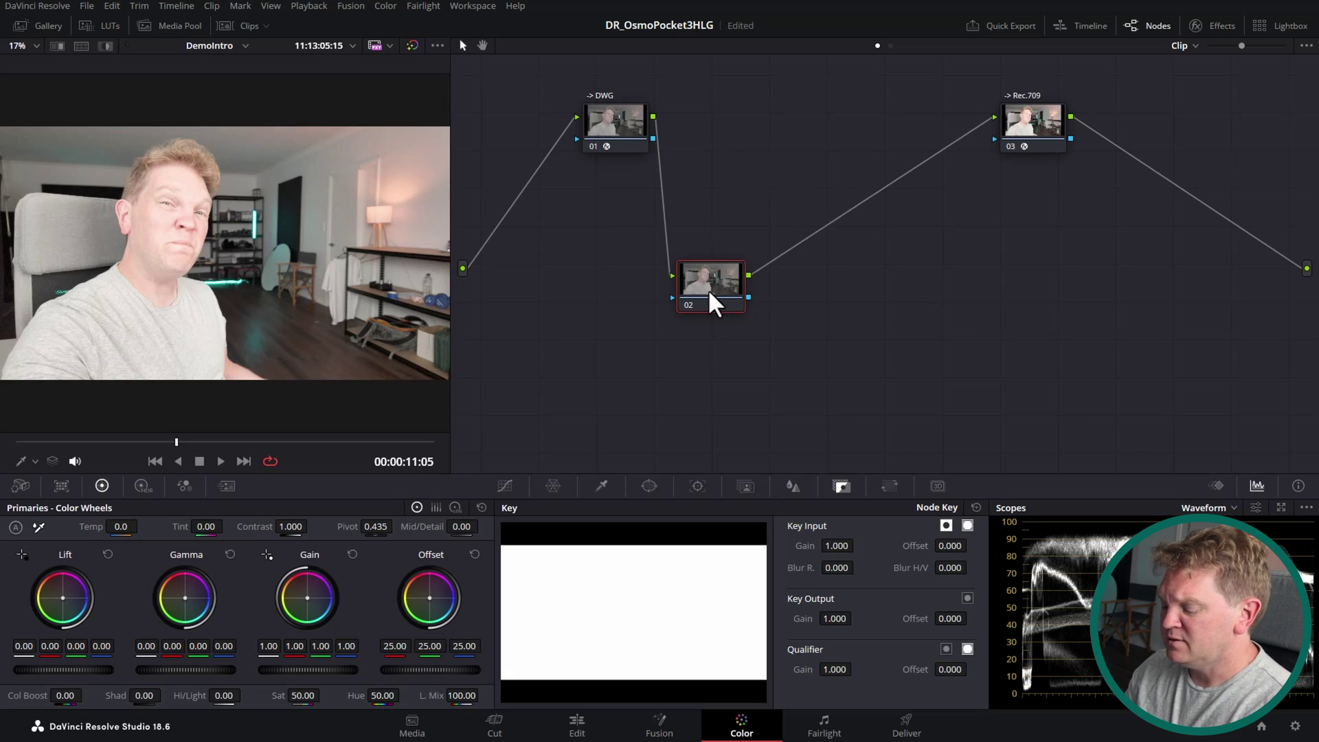
key(alt+s)
key(alt+s)
drag(1037, 356, 619, 244)
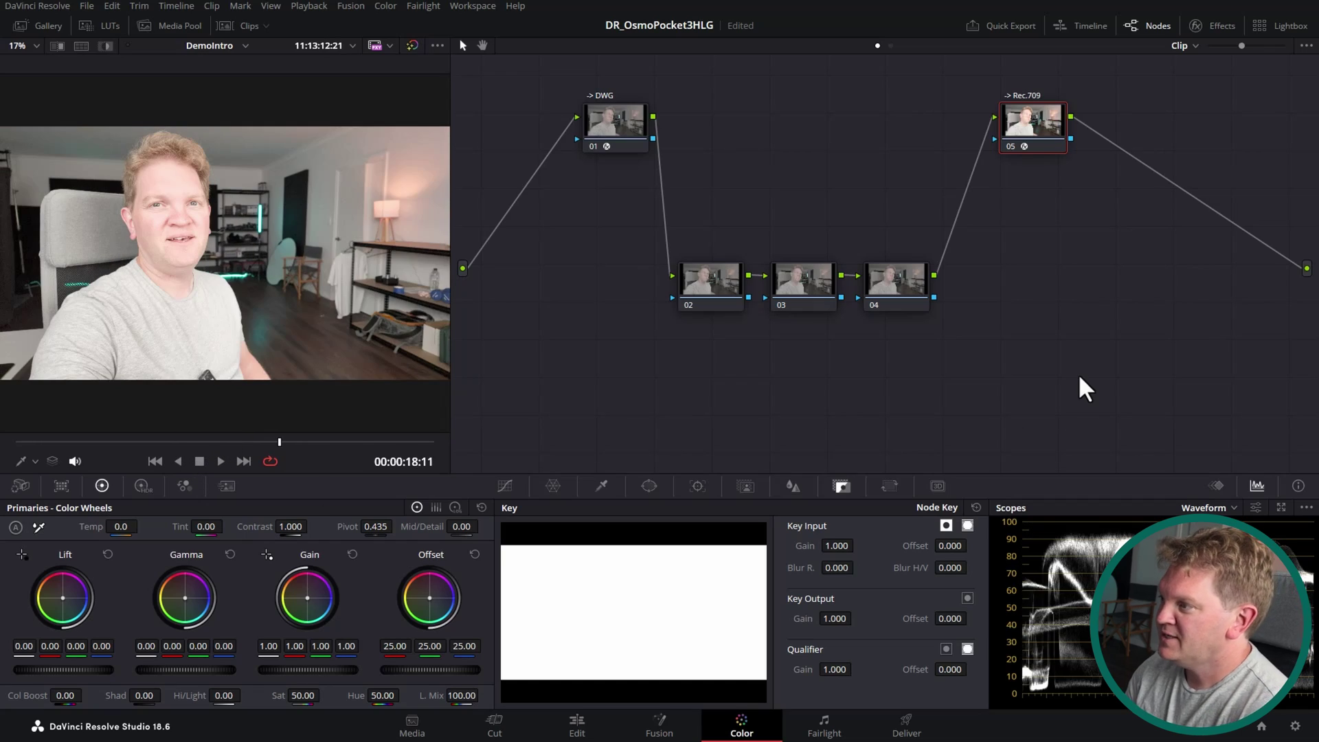
Step through nodes 02–04 and label node 02 EXP, then node 03 CON
click(716, 297)
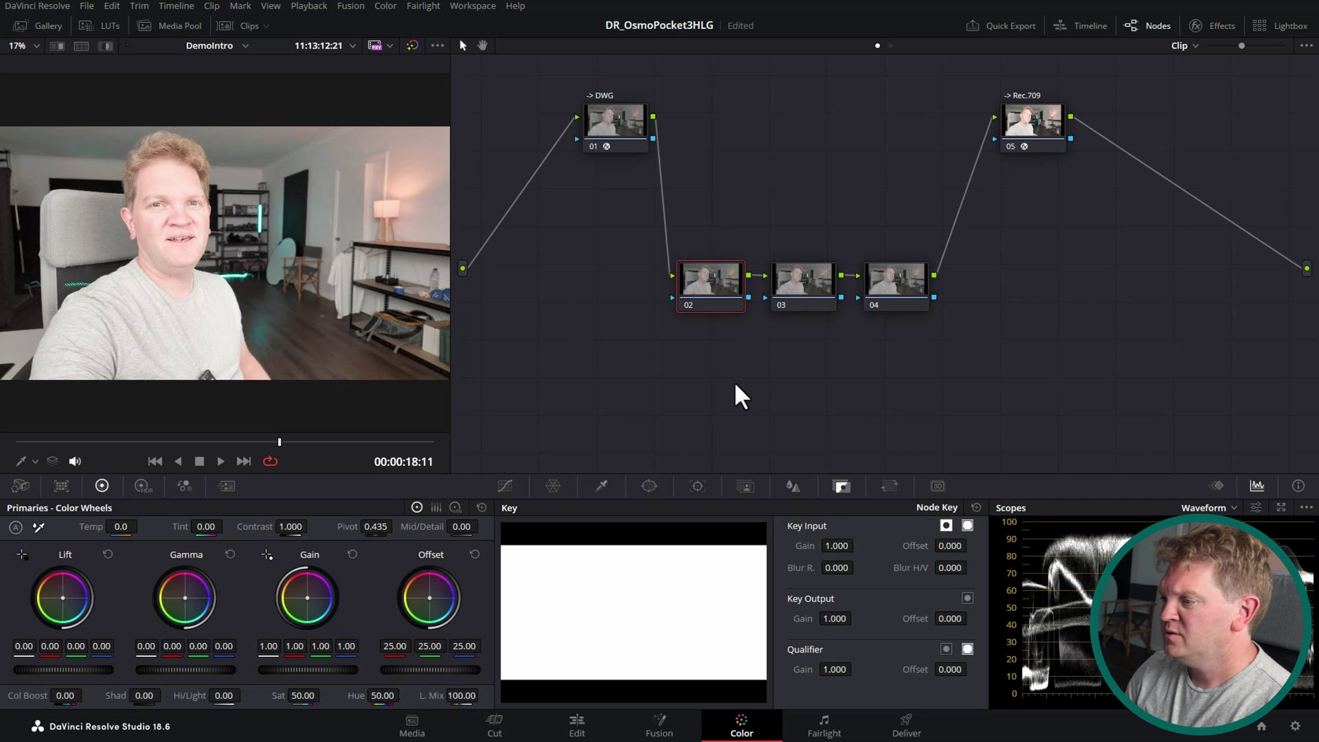
click(816, 289)
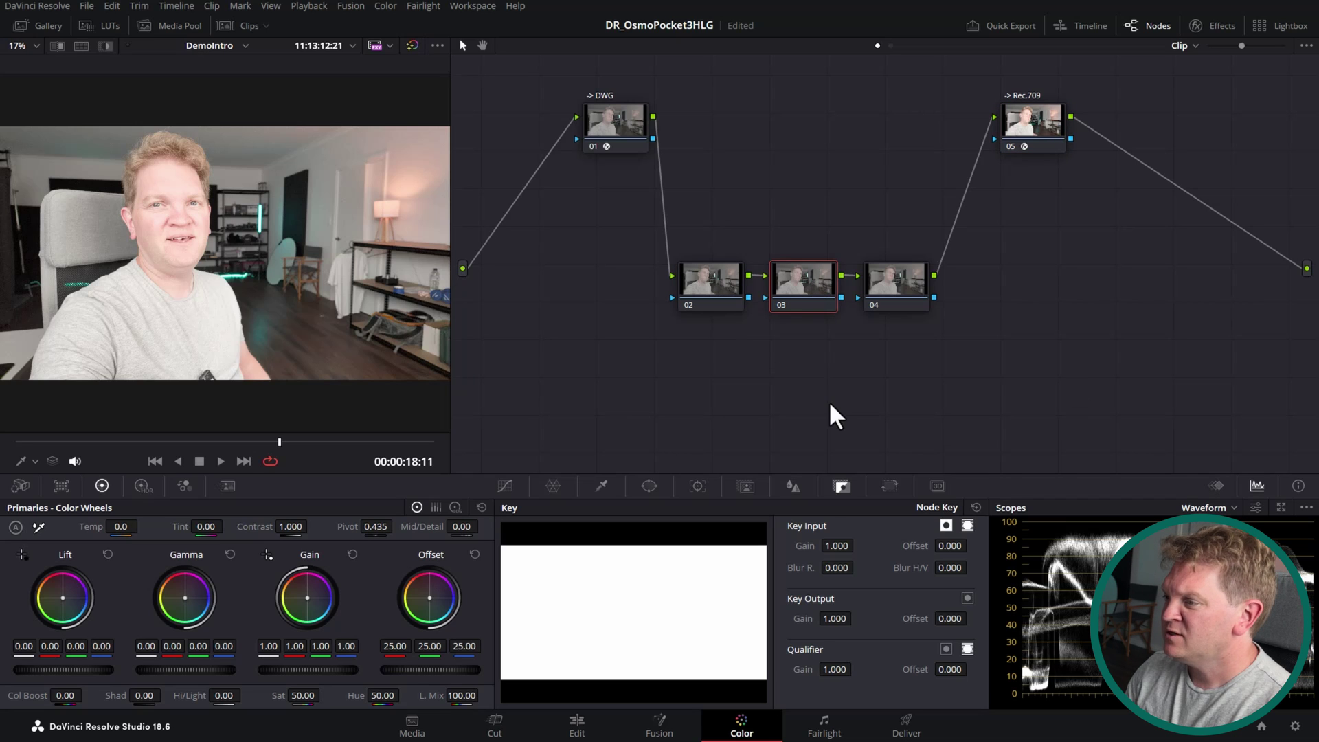
click(911, 301)
click(707, 286)
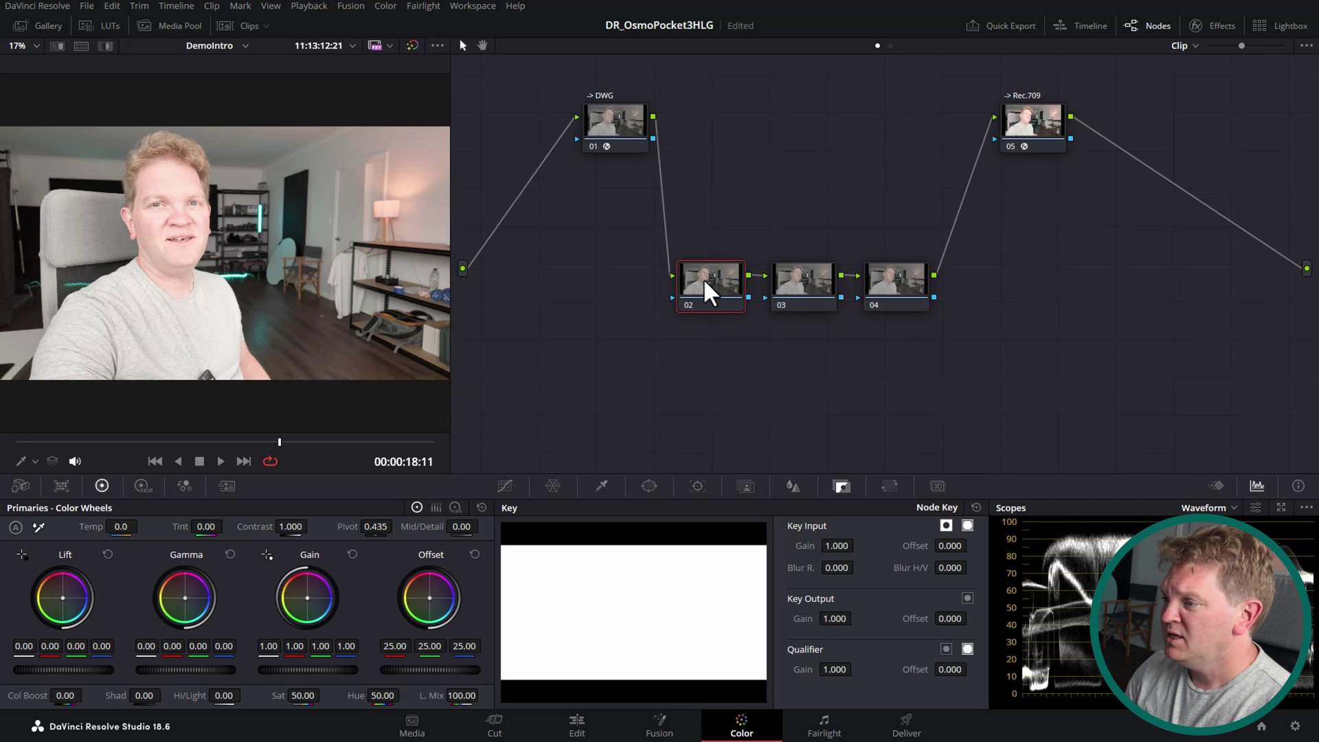
right_click(707, 285)
click(763, 314)
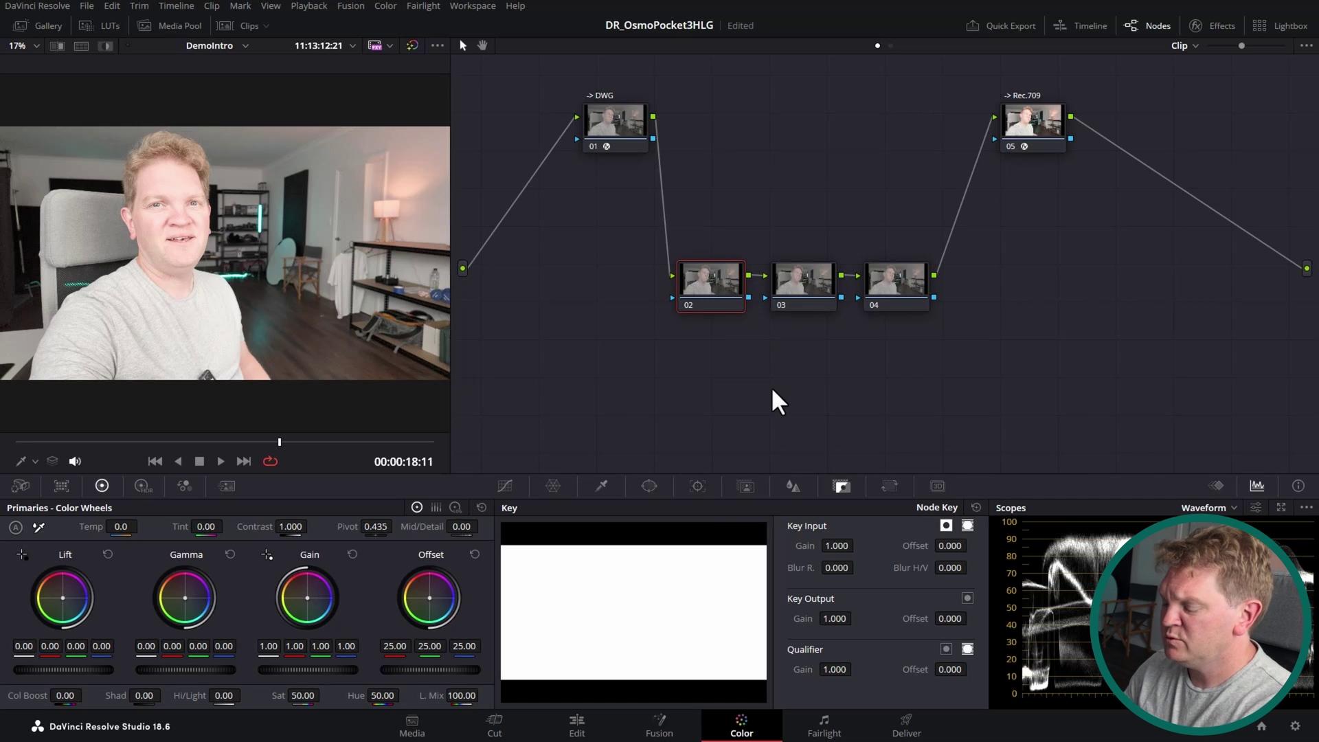
click(802, 276)
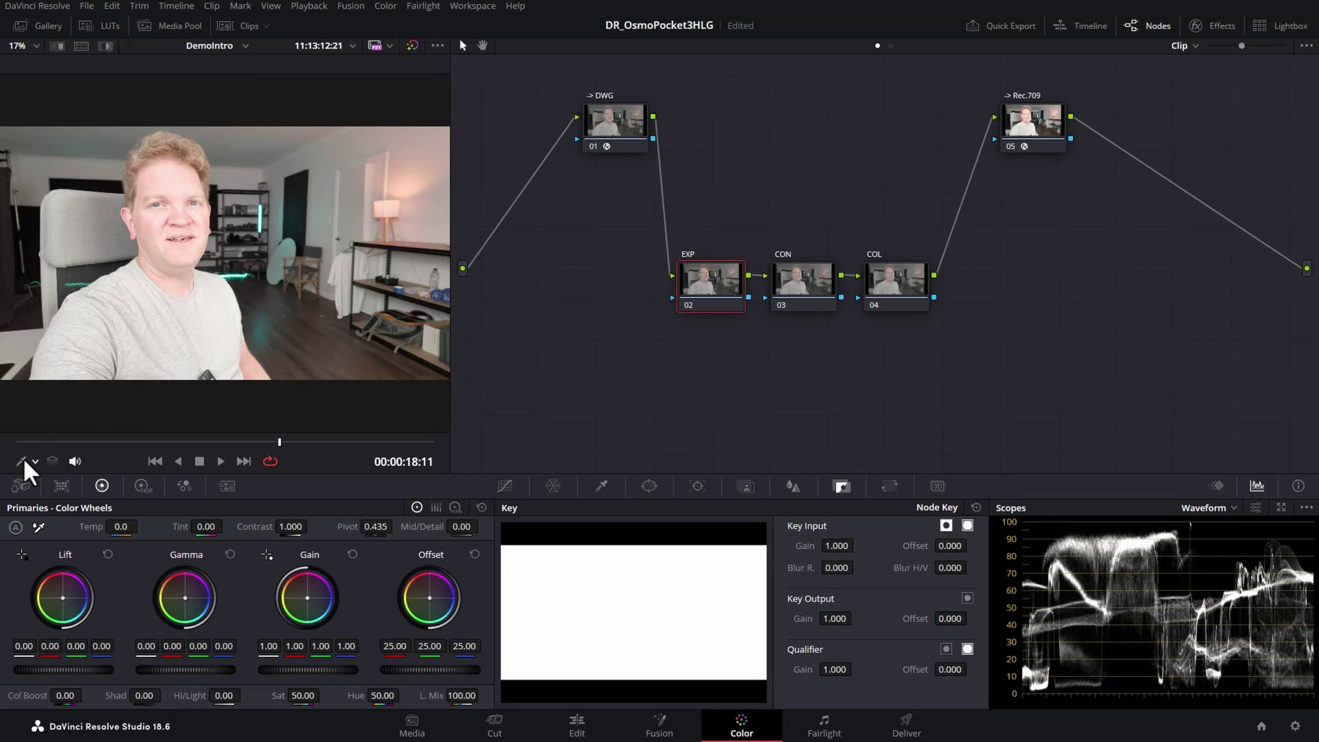
Set the viewer overlay to Qualifier, reset Offset, and drop the EXP node's master Gain to 0.80
click(26, 462)
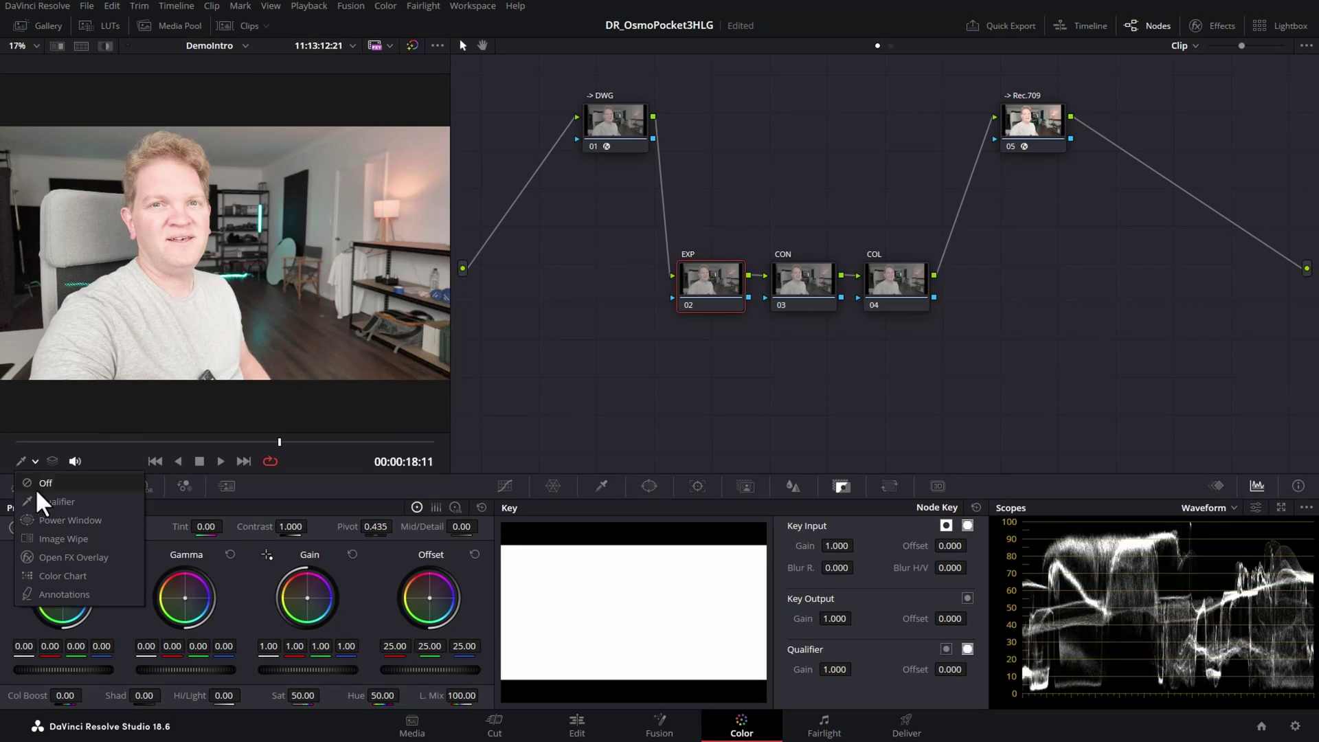
click(33, 489)
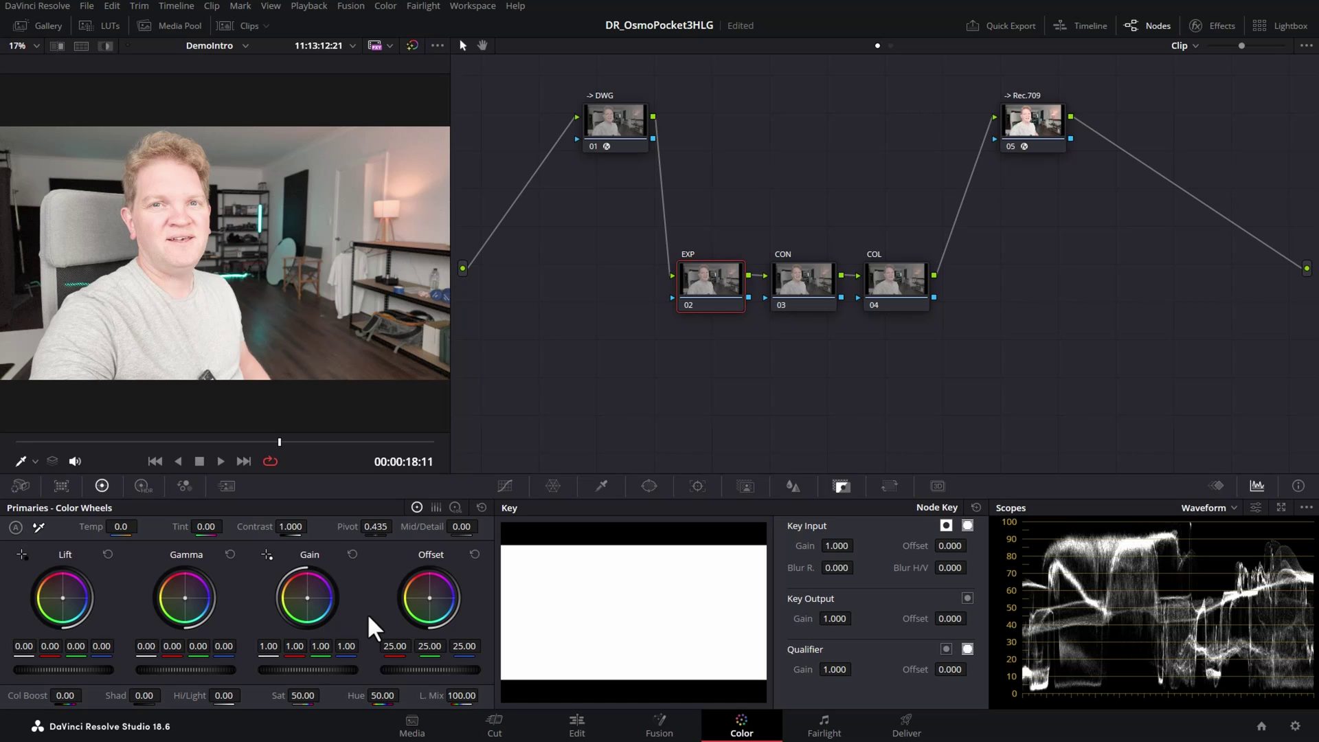
scroll(469, 609, down, 3)
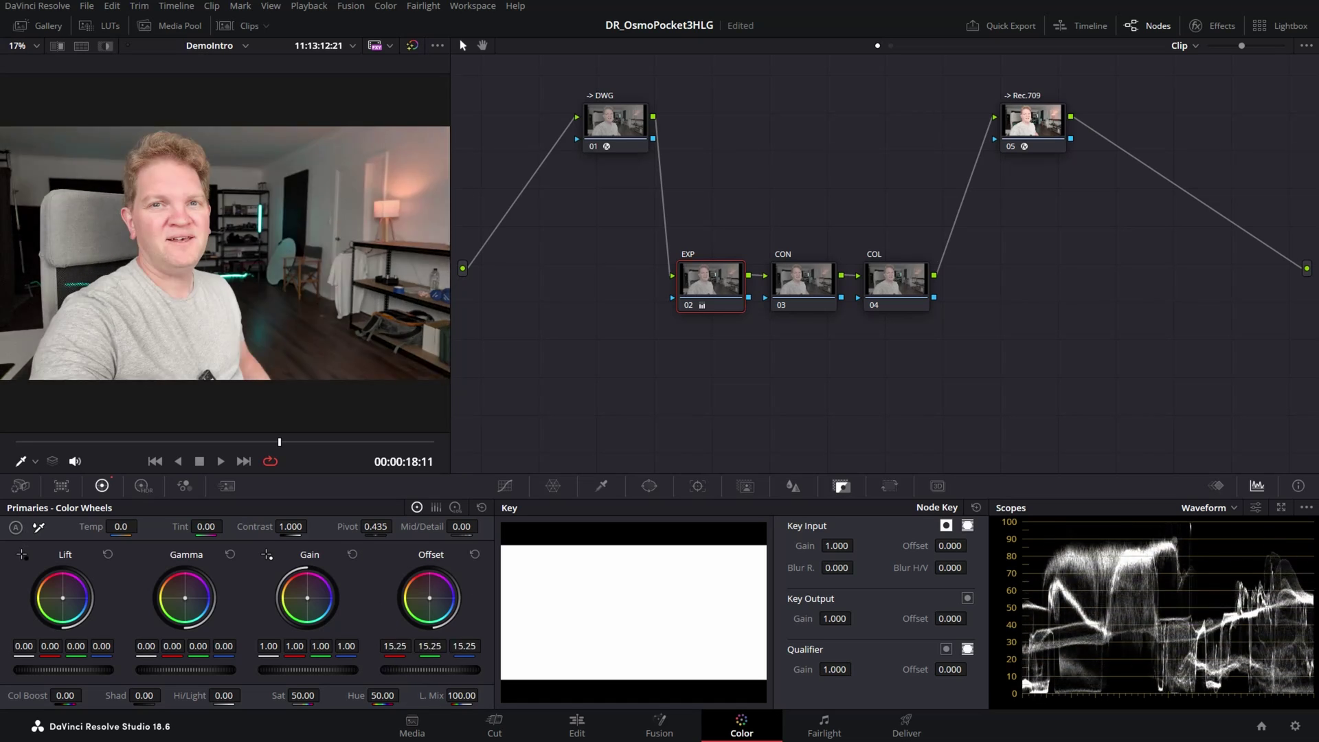
click(474, 555)
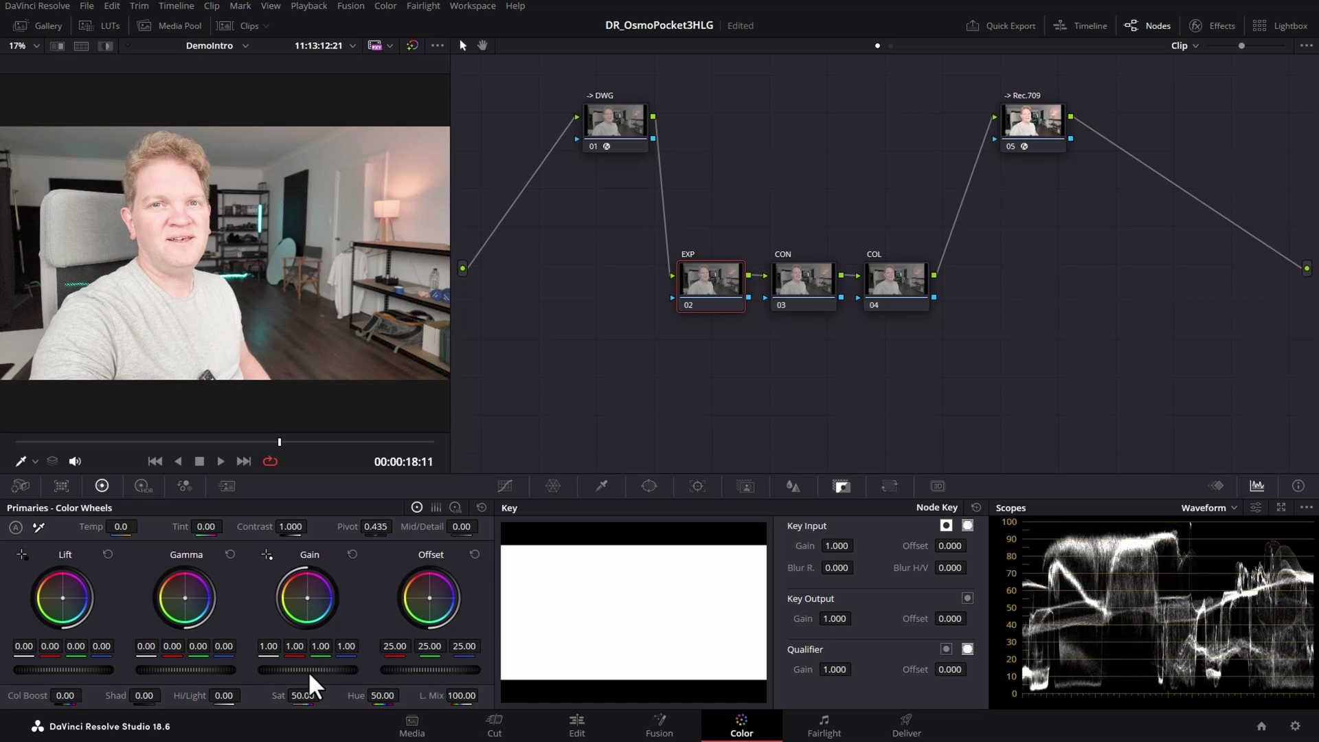
drag(309, 672, 221, 672)
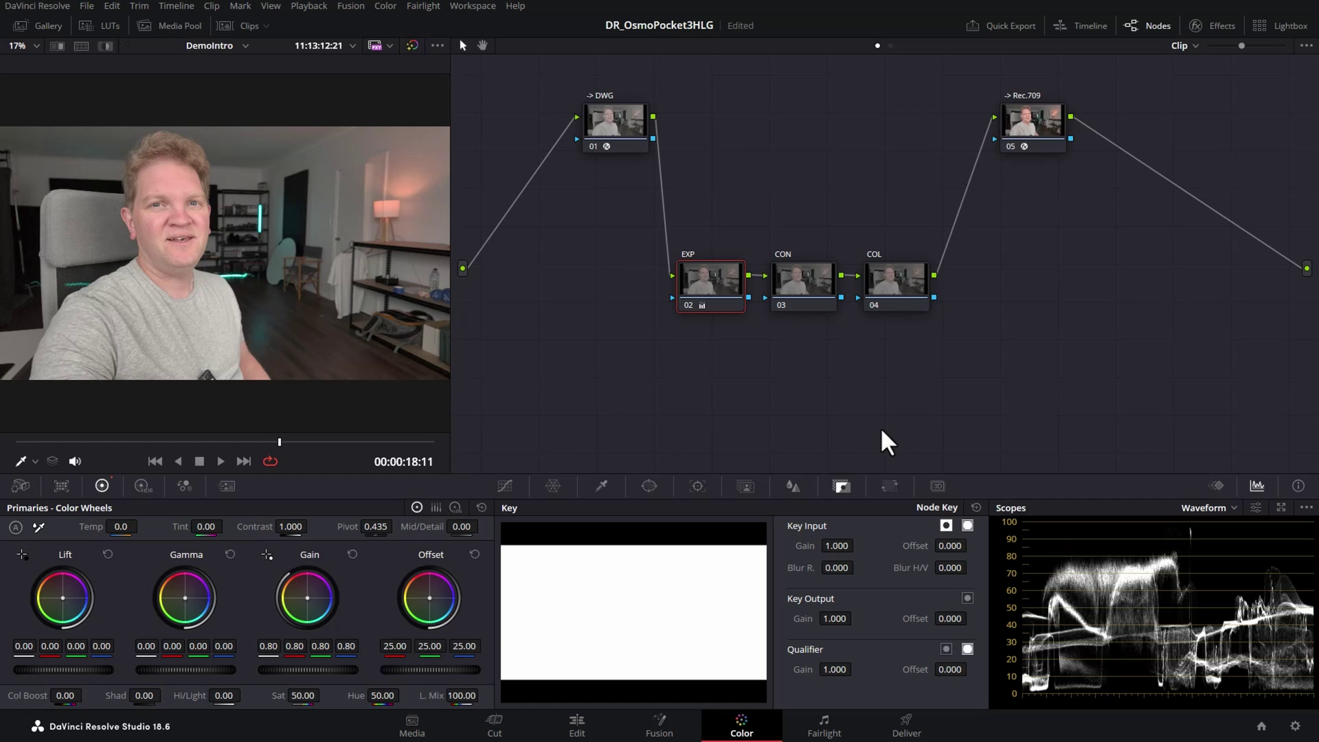
click(807, 289)
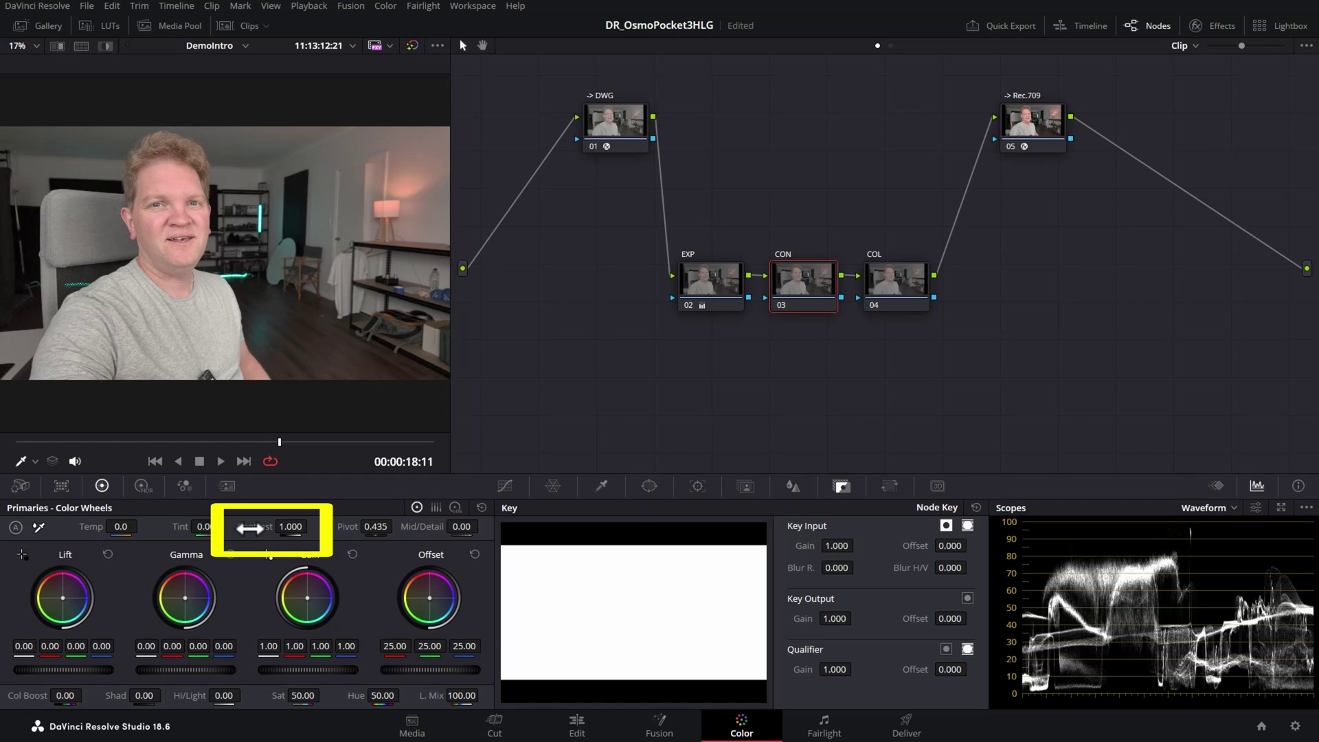
Scrub the CON node's Contrast up to 1.208, checking it against the EXP node
mouse_move(249, 527)
mouse_down()
mouse_move(272, 555)
mouse_move(258, 524)
mouse_up()
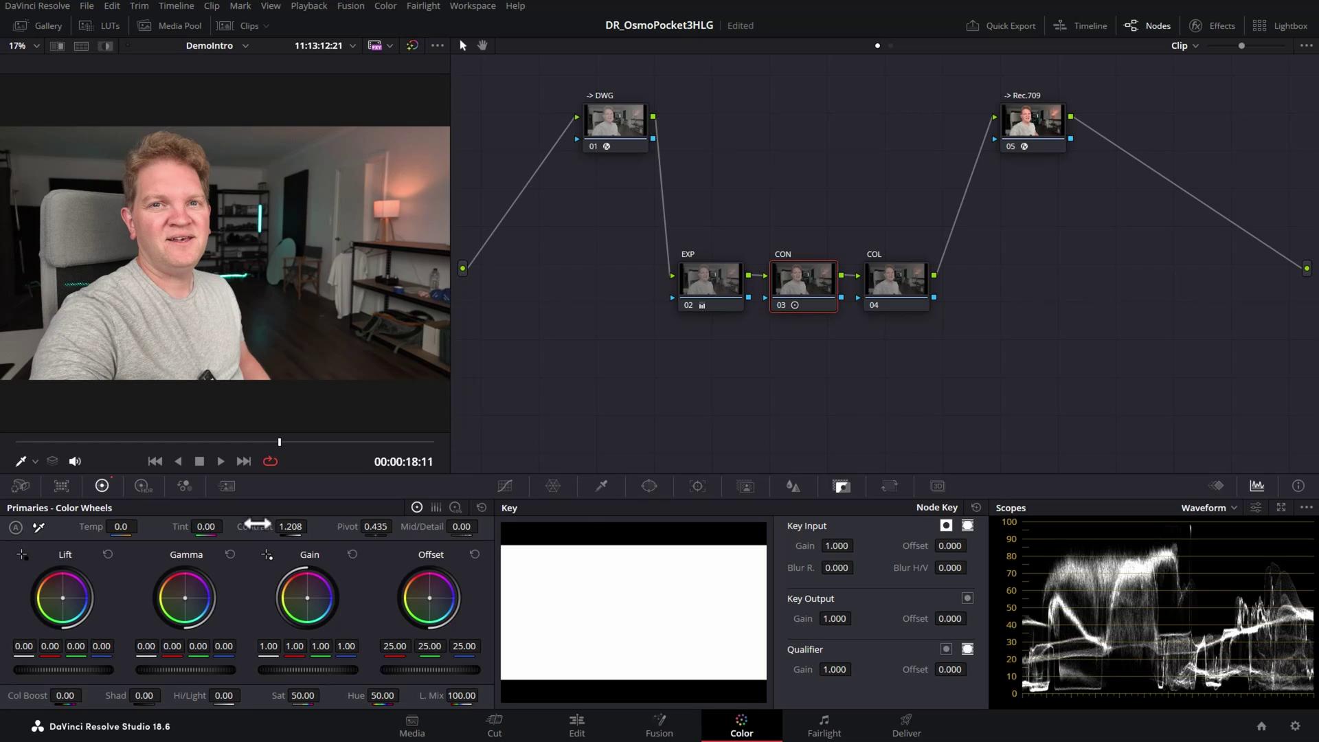
click(715, 278)
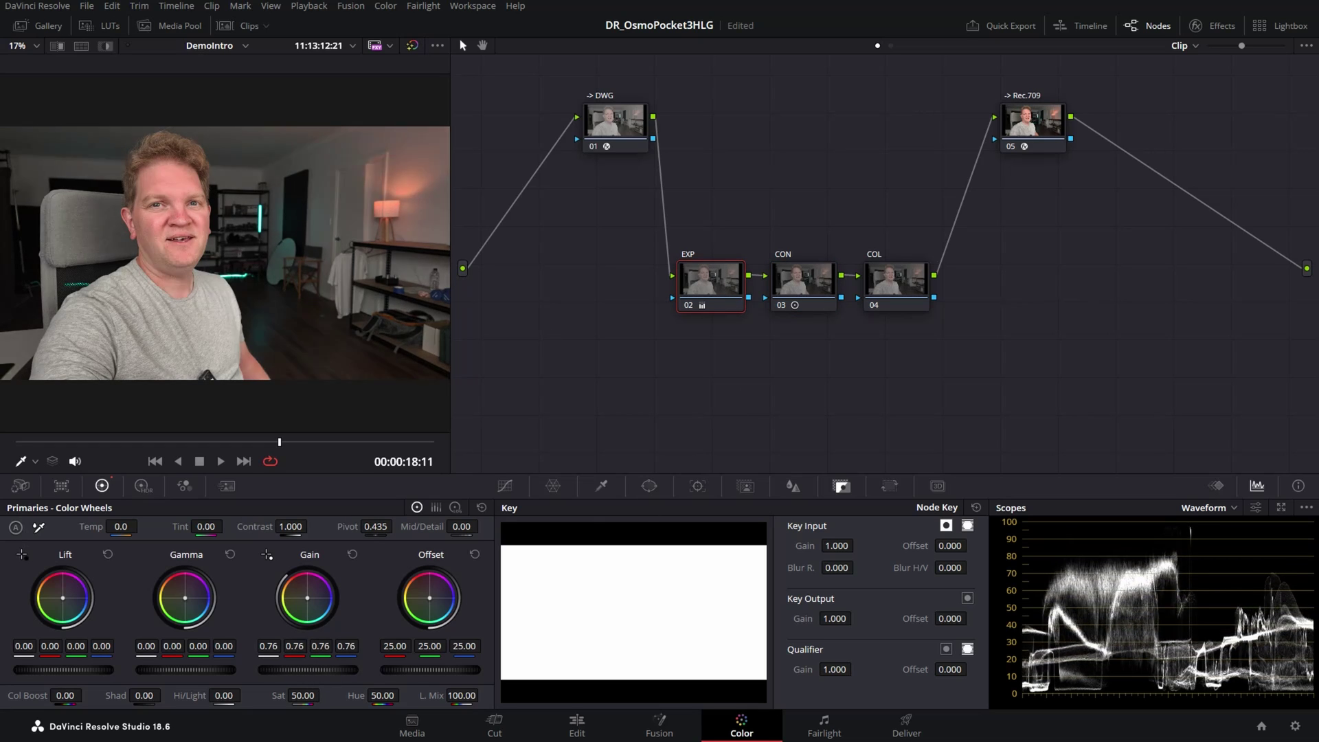
click(802, 298)
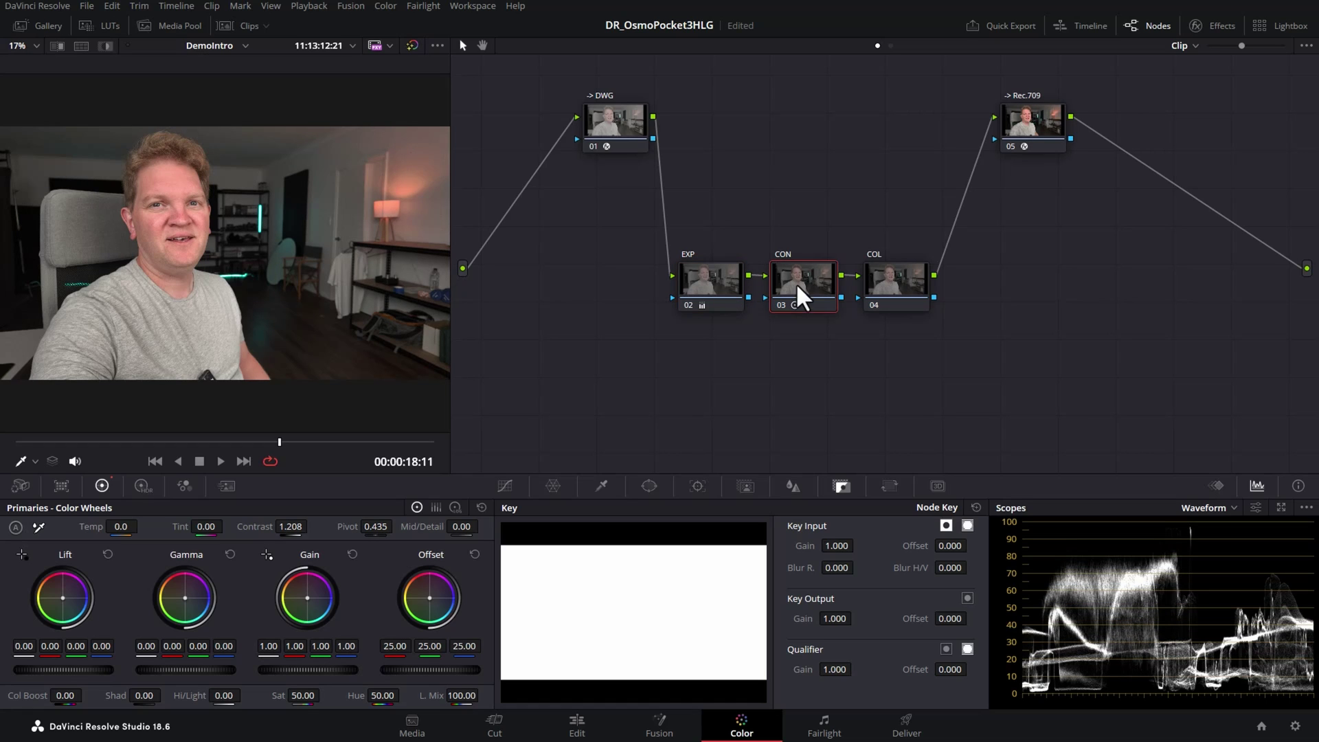
Cool the COL node with Offset at 23.11 red, 25.07 green, 26.72 blue, then toggle it to compare
click(926, 291)
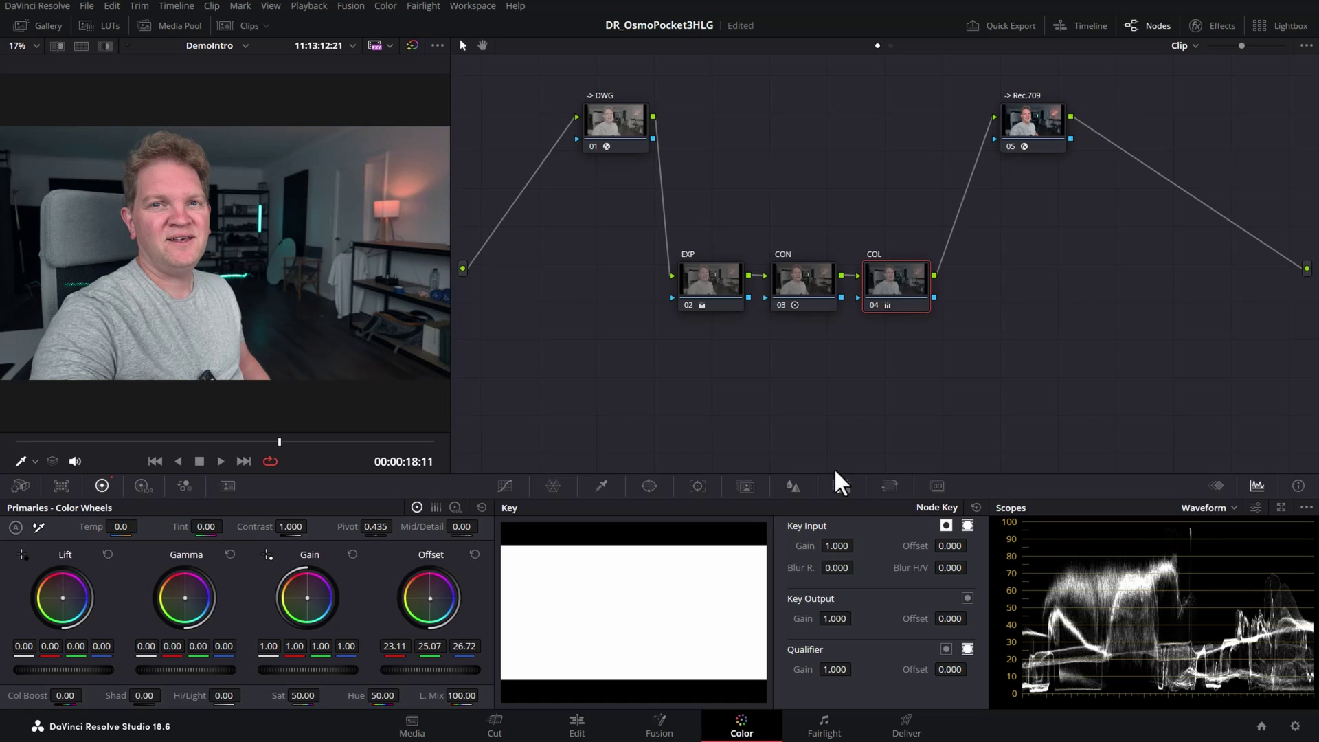
key(ctrl+d)
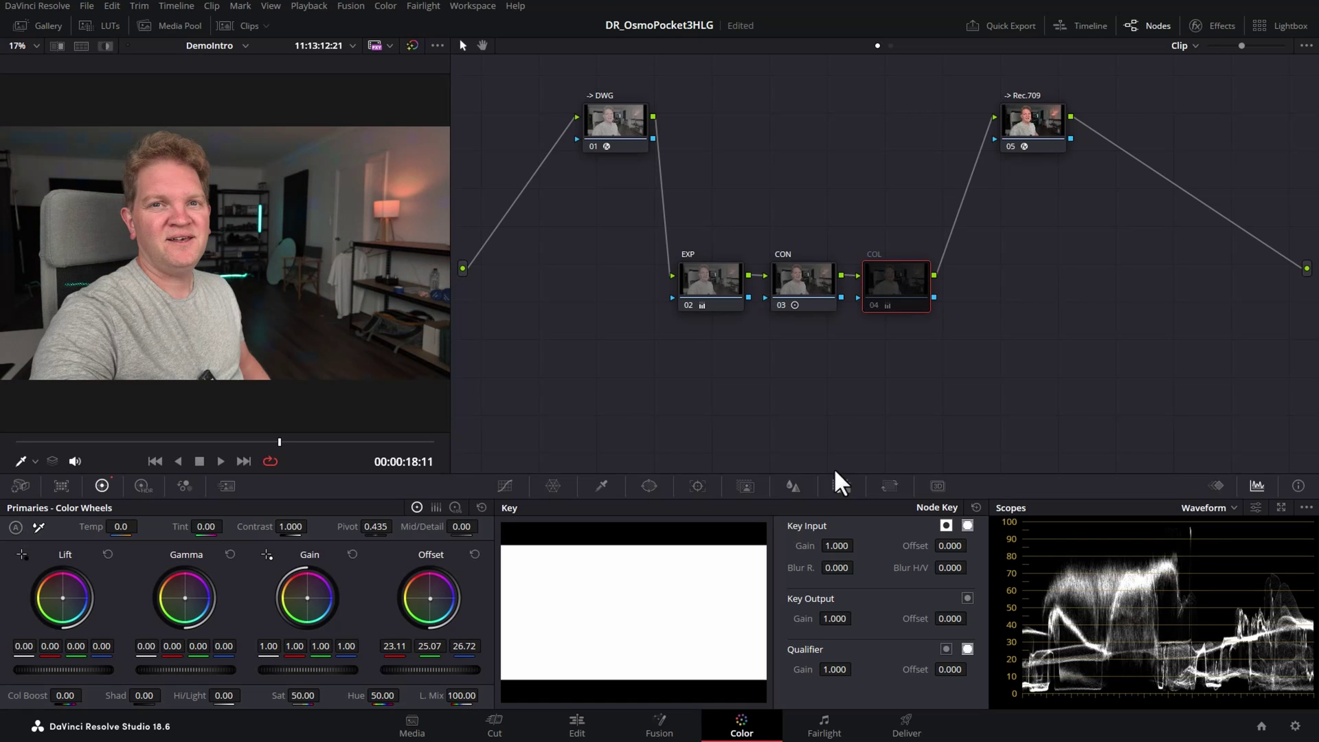
key(ctrl+d)
key(ctrl+d)
key(ctrl+d)
key(ctrl+d)
key(ctrl+d)
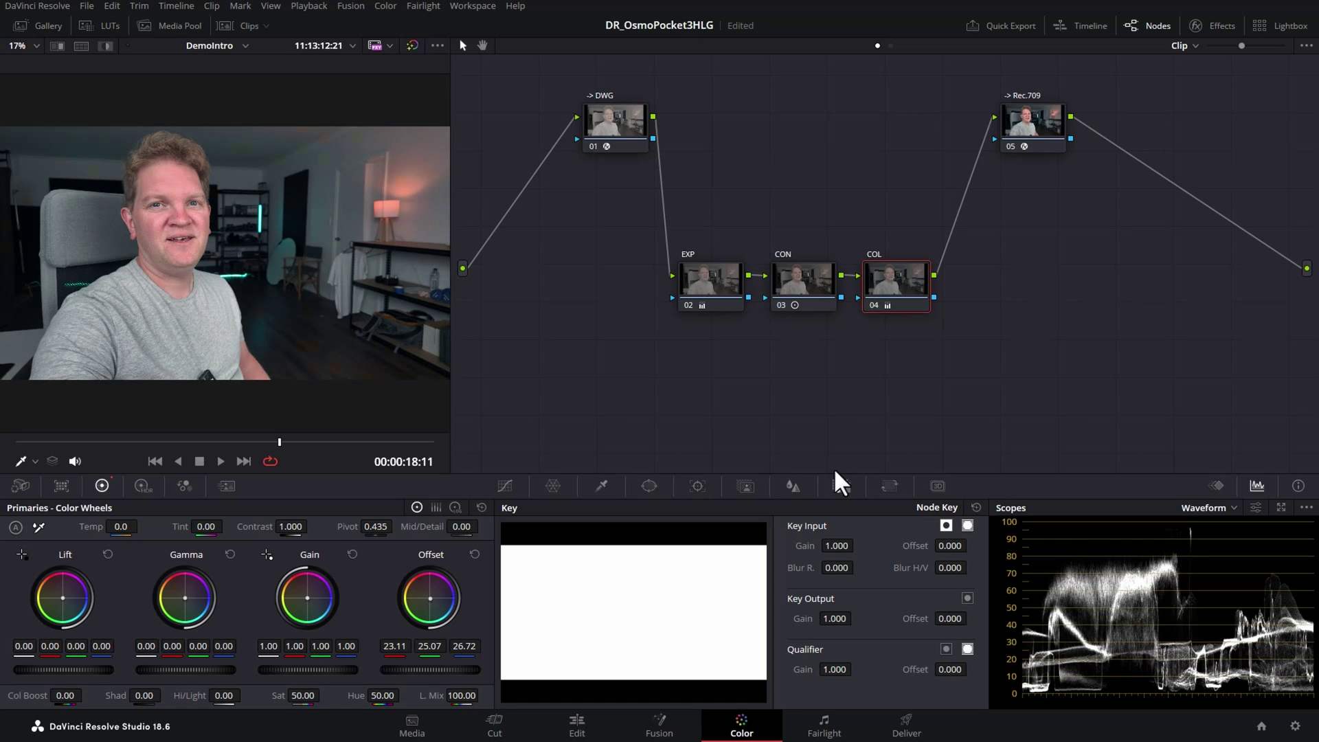
Bypass the EXP, CON and COL nodes together to compare, then select the DWG and Rec.709 nodes
drag(1309, 369, 1033, 237)
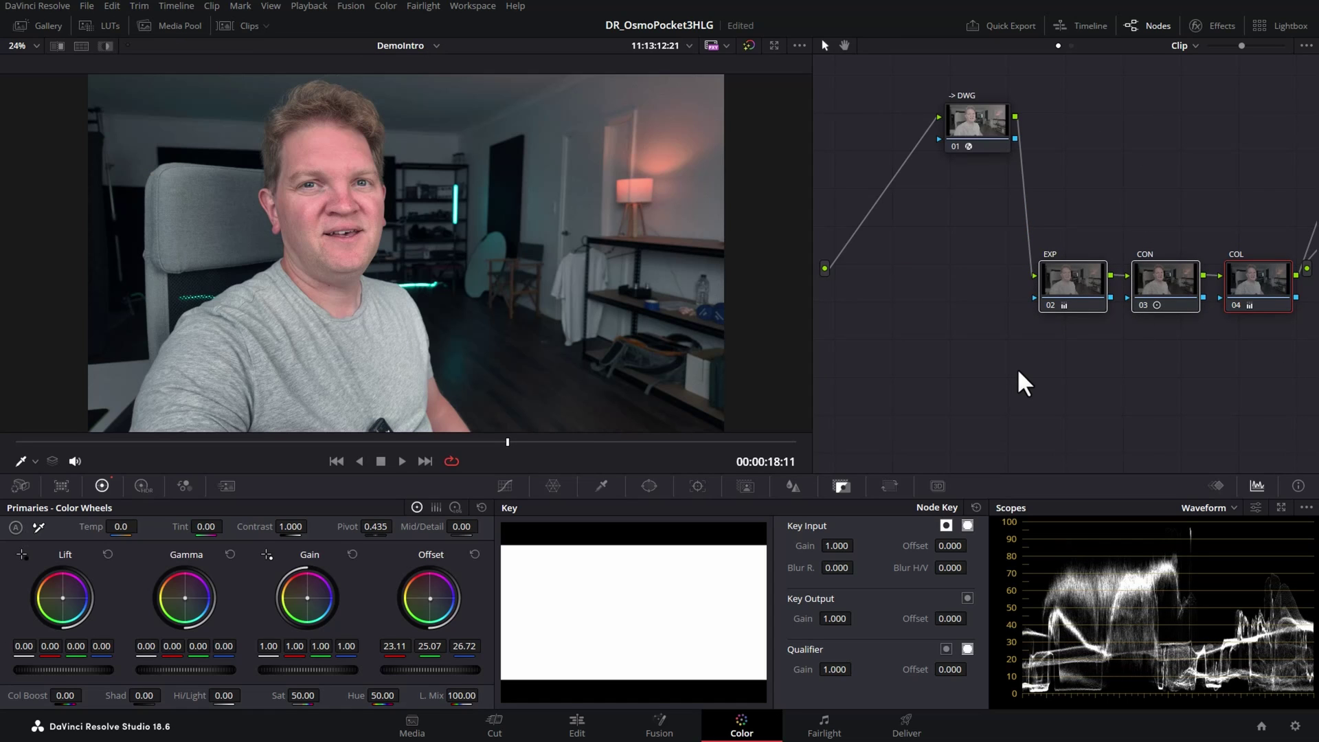
key(ctrl+d)
key(ctrl+d)
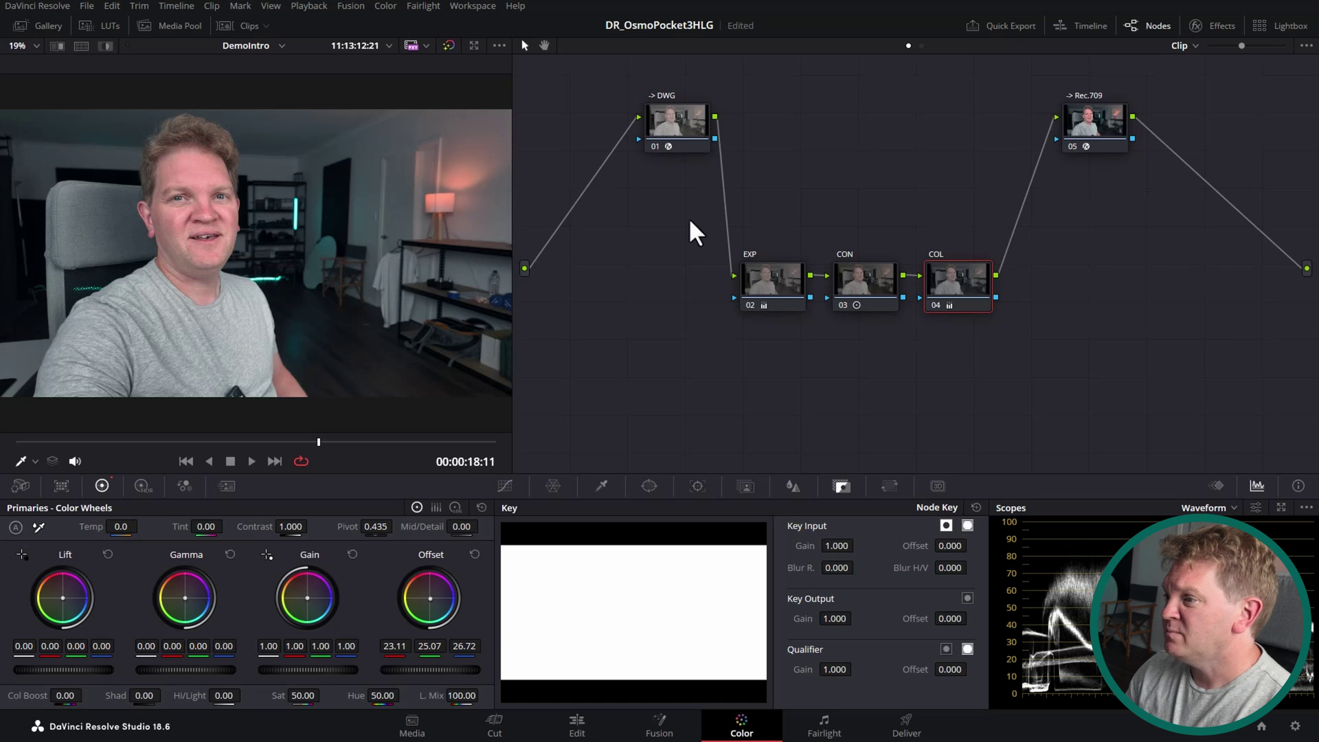
click(679, 136)
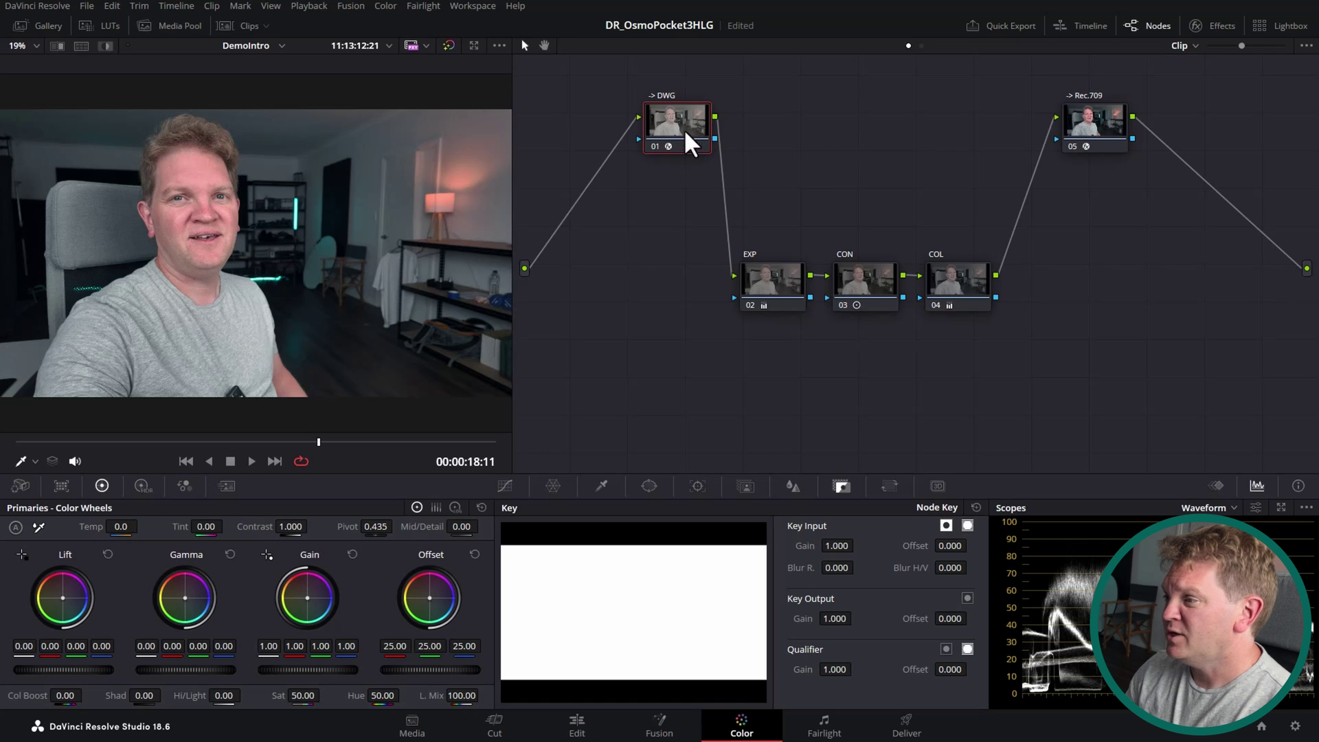
mouse_move(1113, 237)
mouse_down()
mouse_move(701, 254)
mouse_move(710, 371)
mouse_move(1093, 230)
mouse_up()
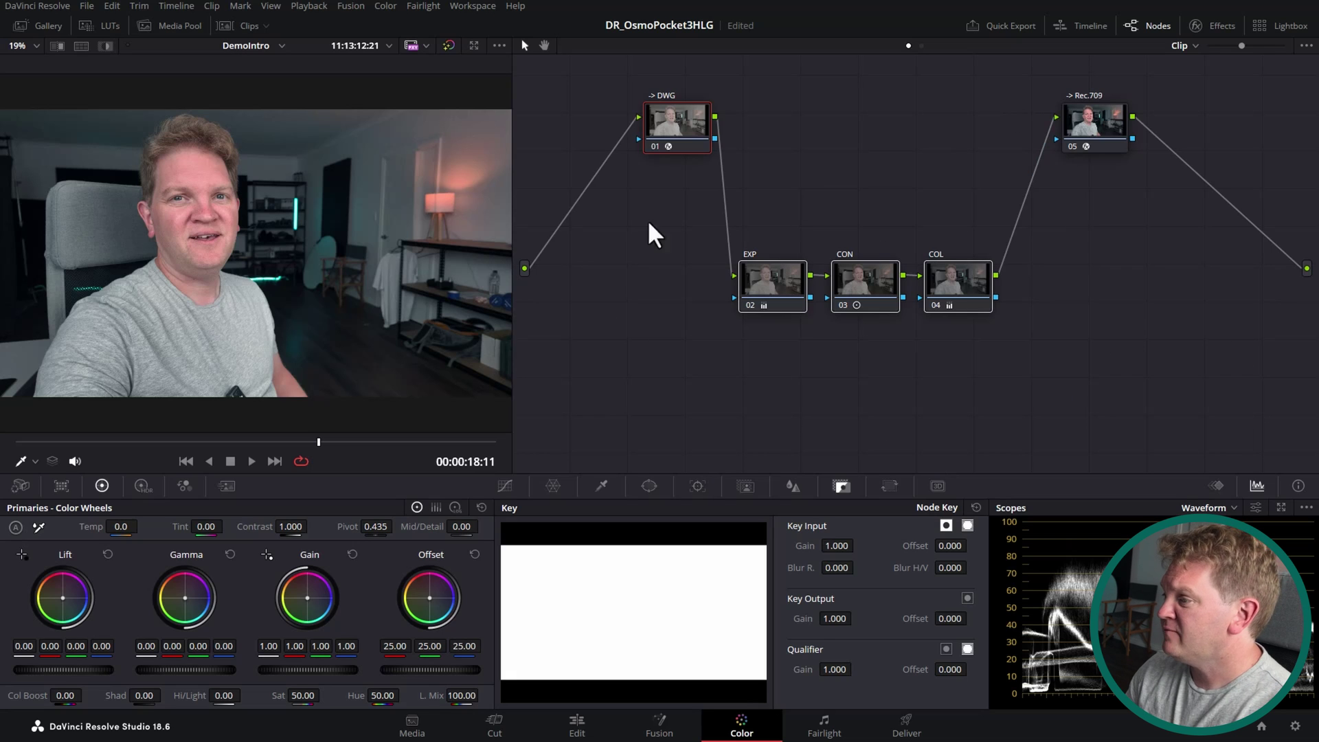
click(1099, 127)
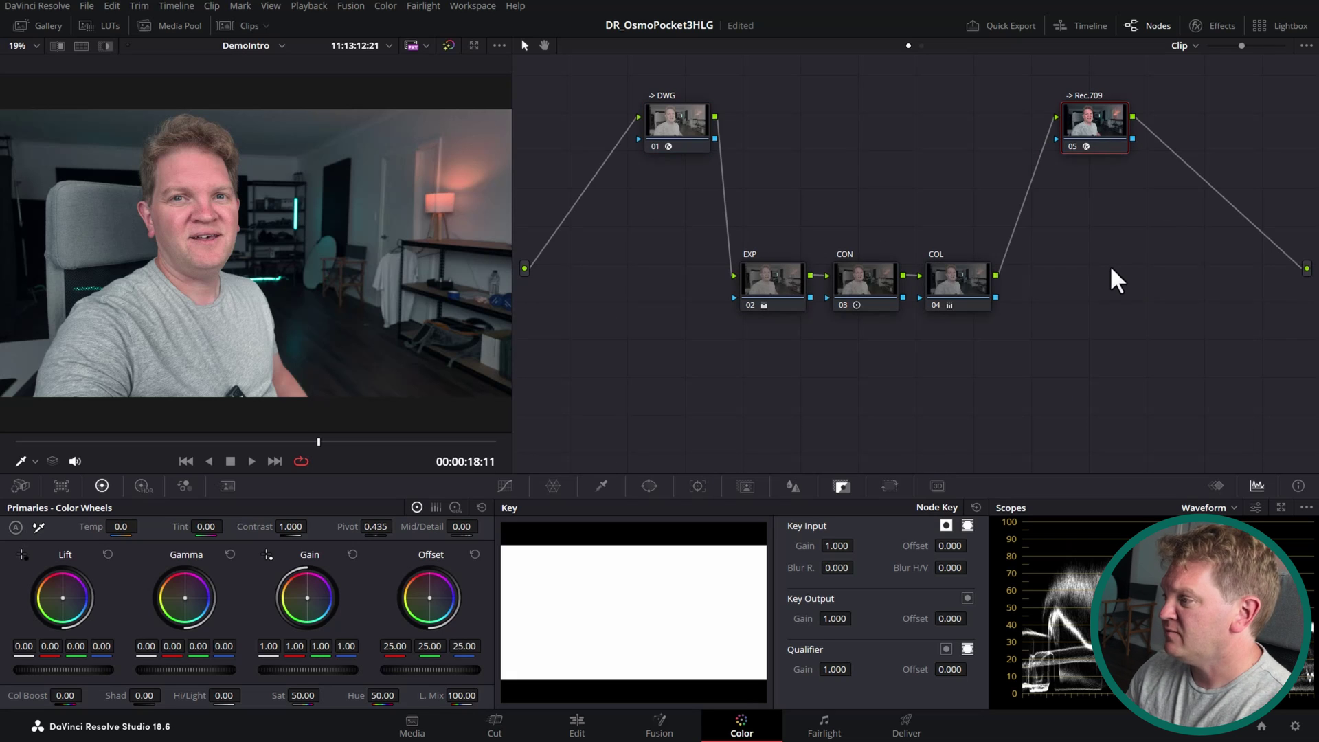